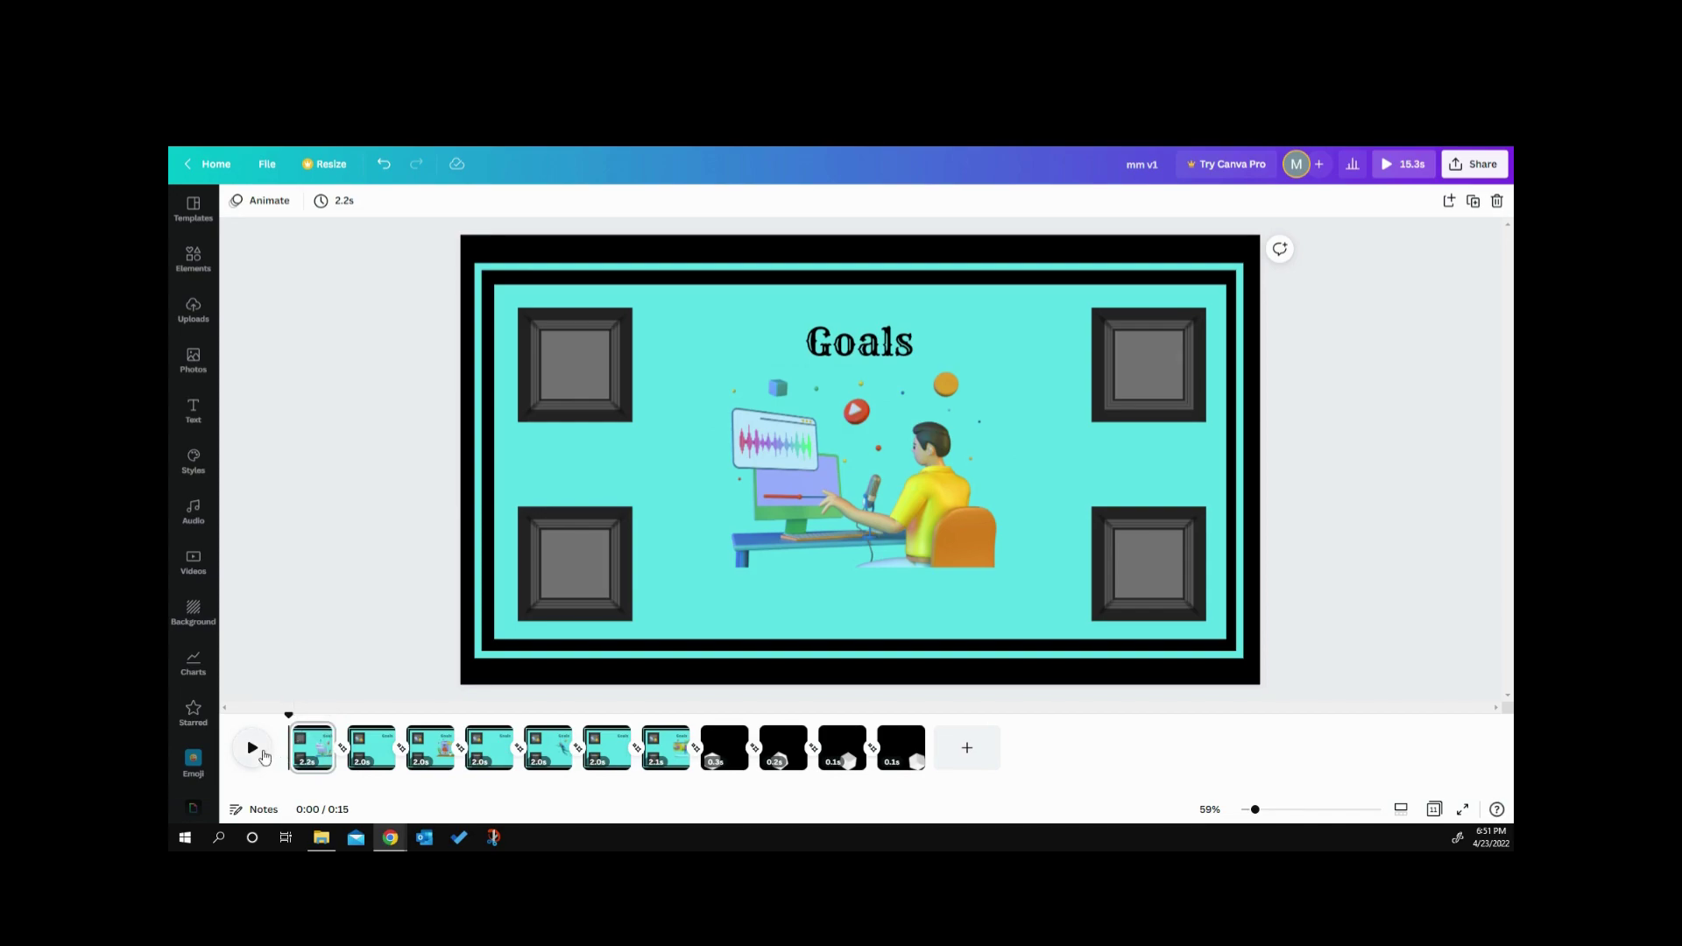
Play the slideshow to watch illustrations fill three of the corner frames.
left_click(252, 748)
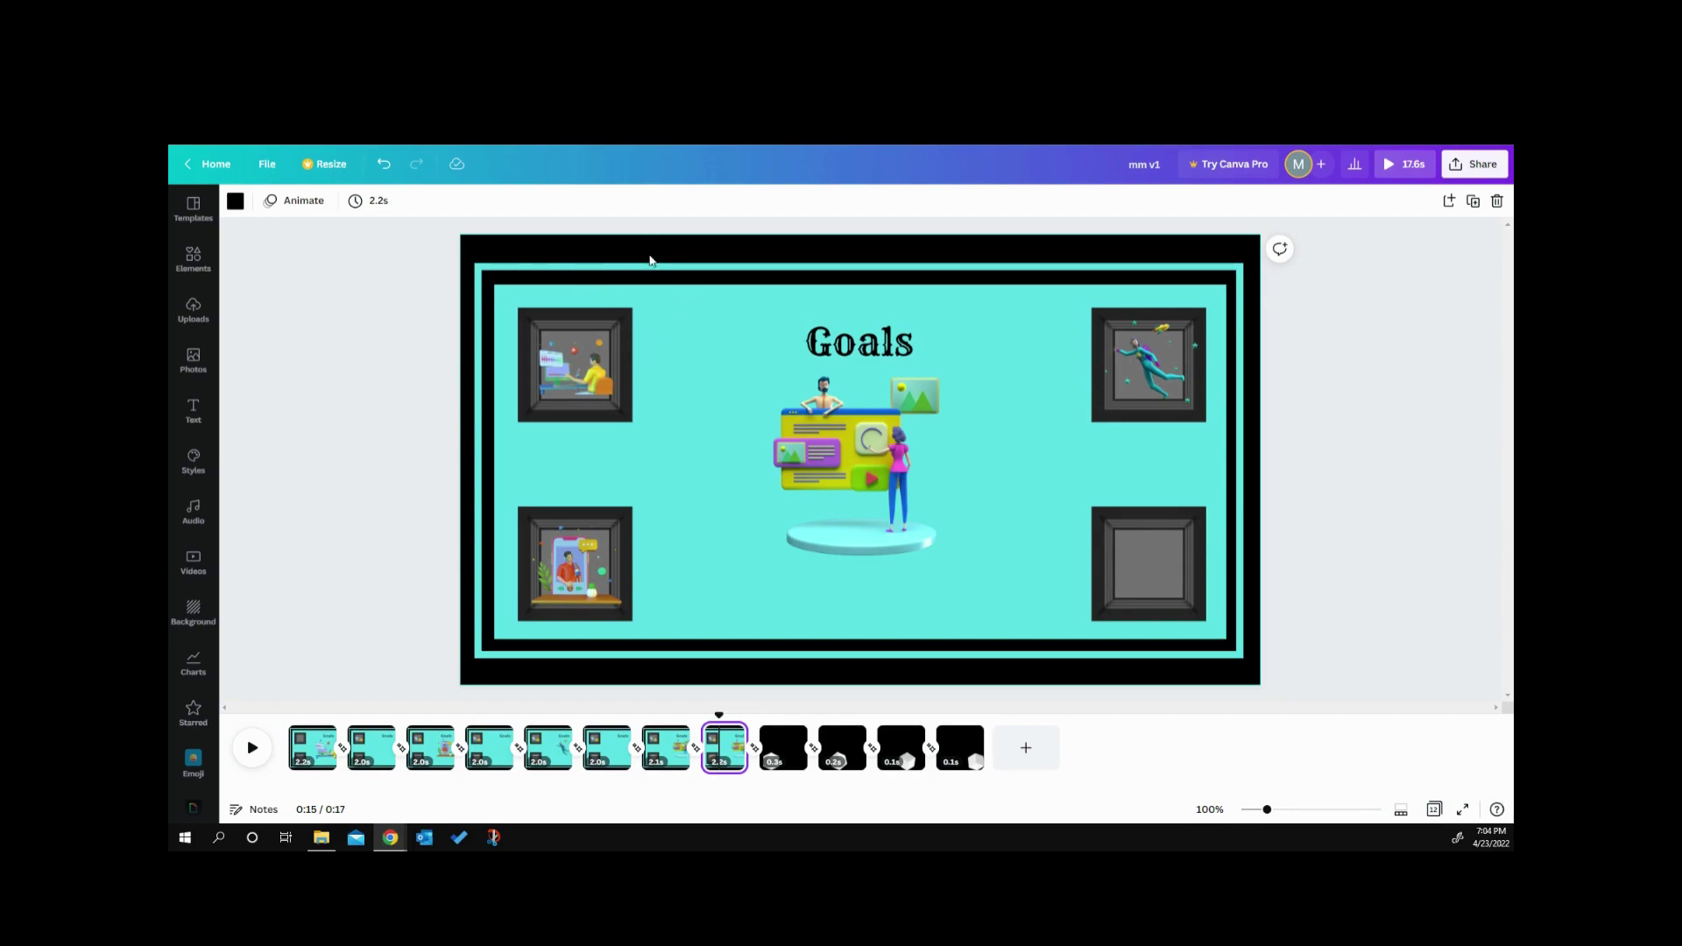
left_click(628, 345)
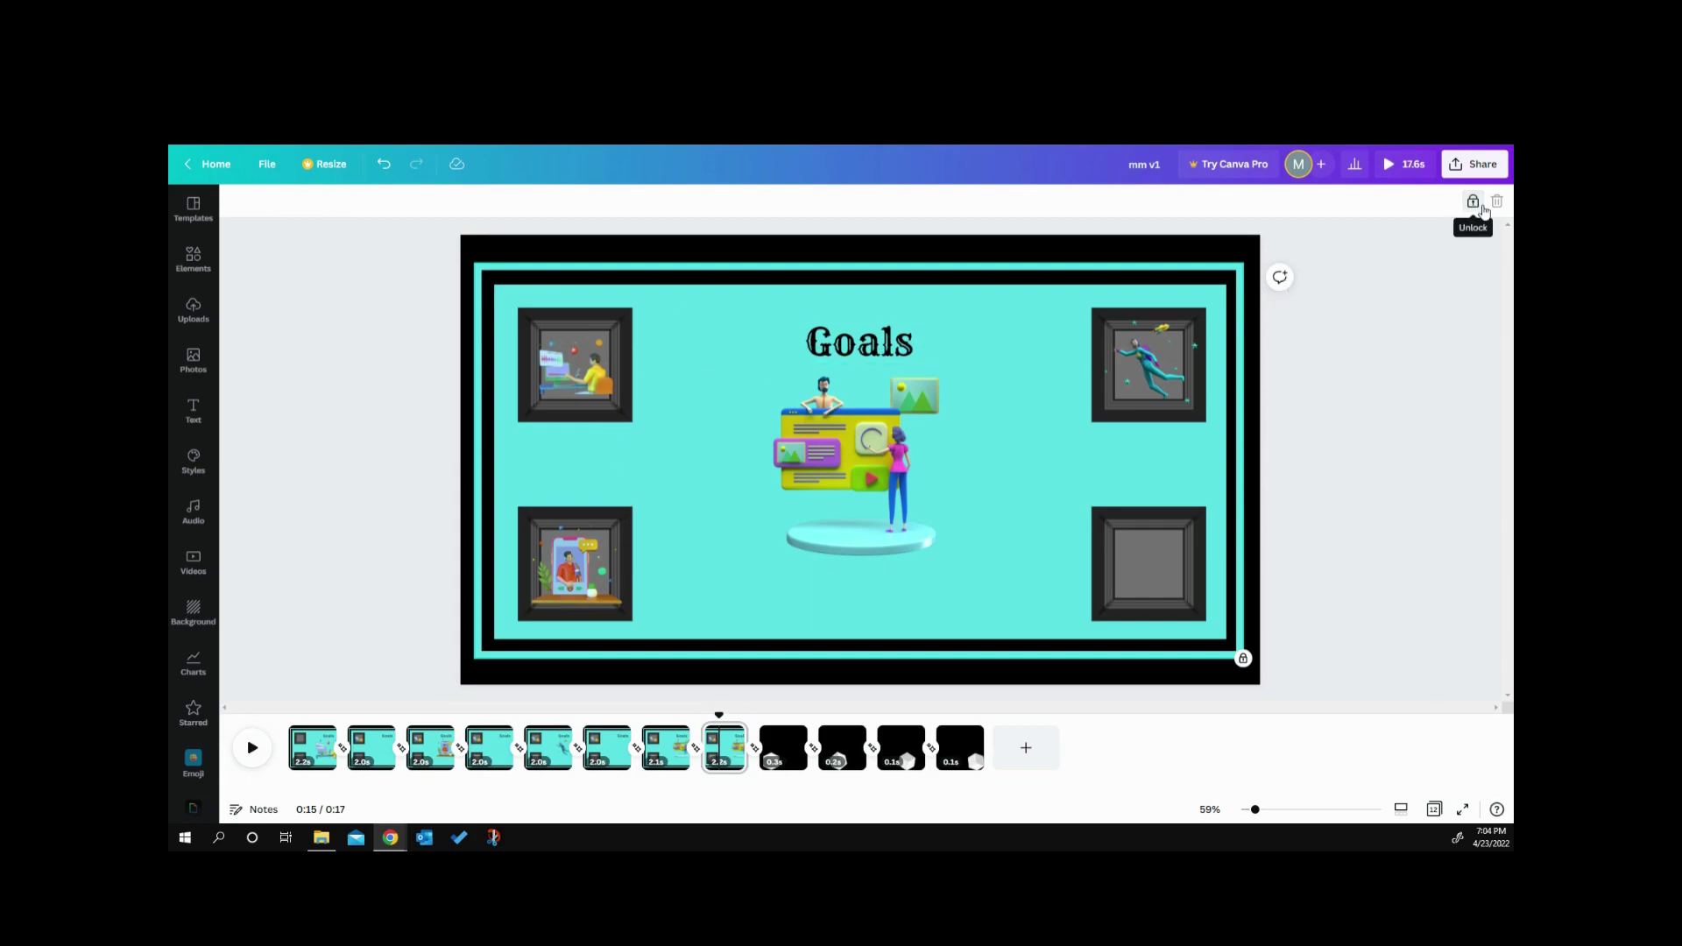
left_click(867, 447)
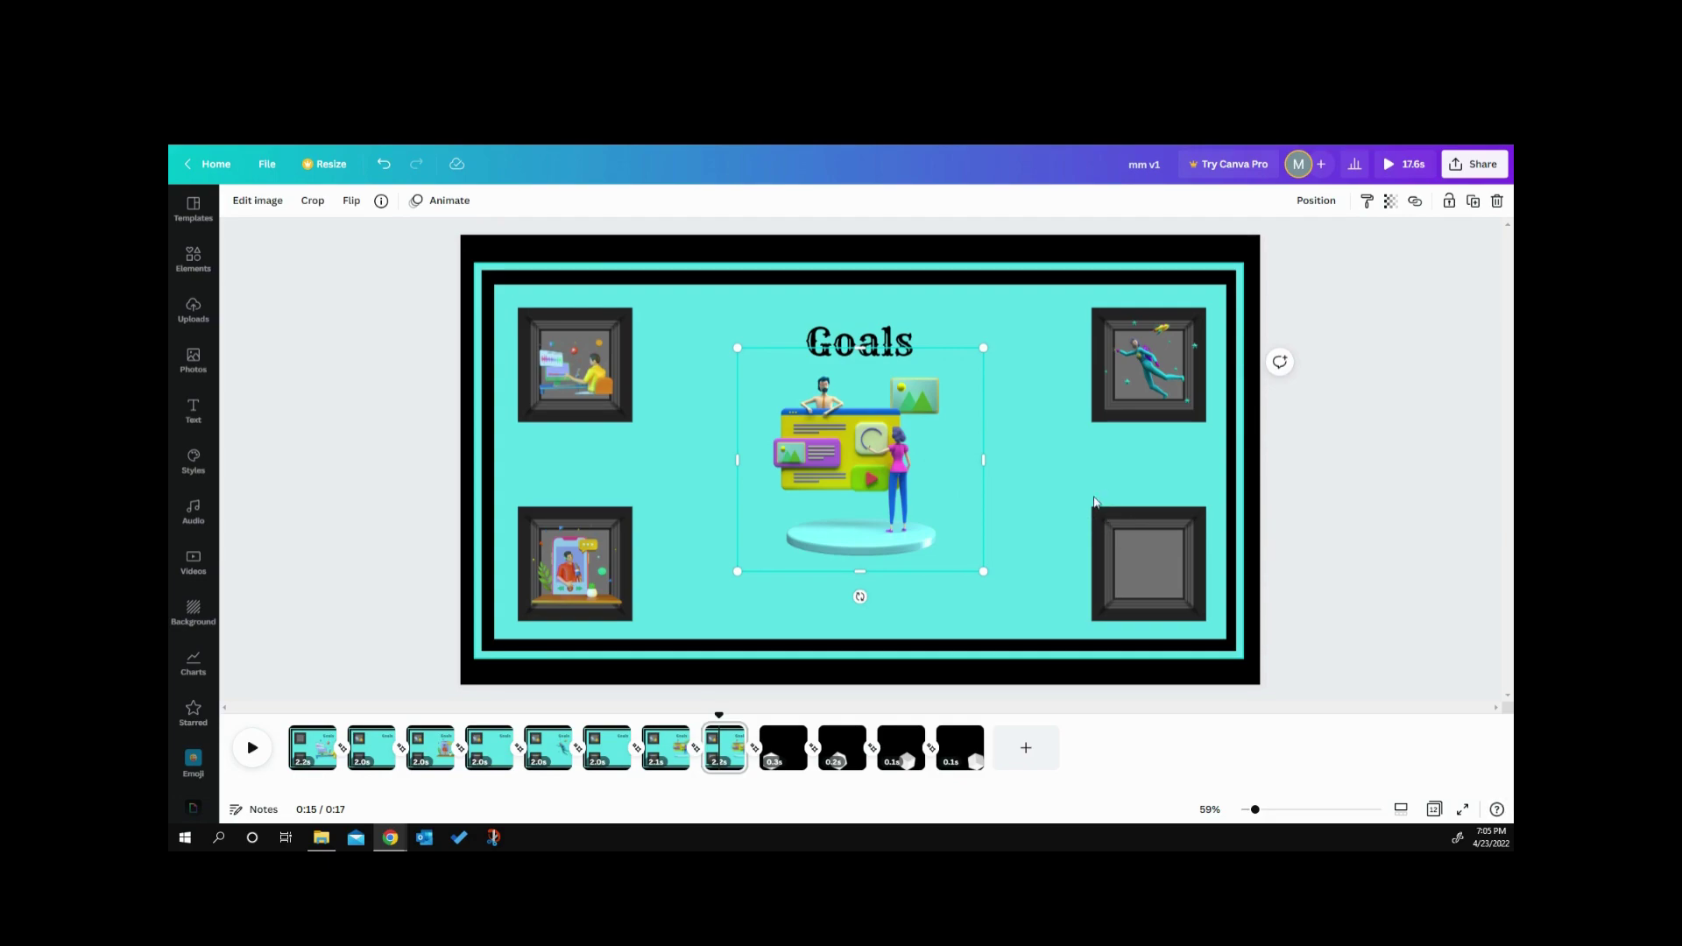
Duplicate the eighth Goals slide.
left_click(946, 608)
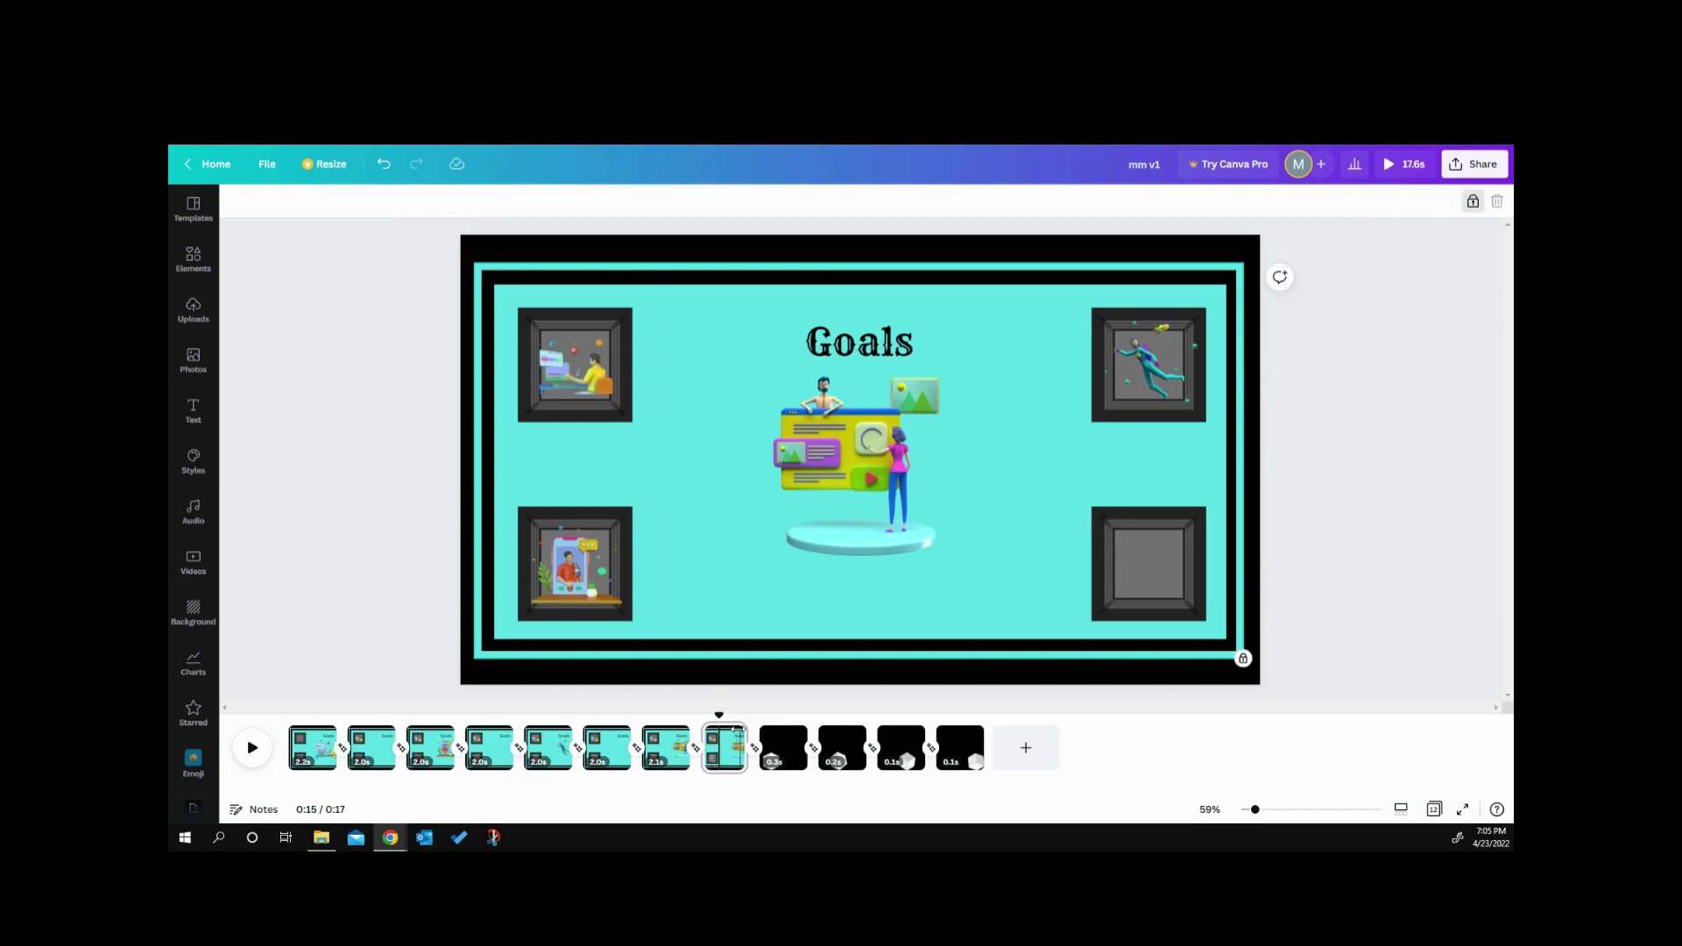
left_click(734, 736)
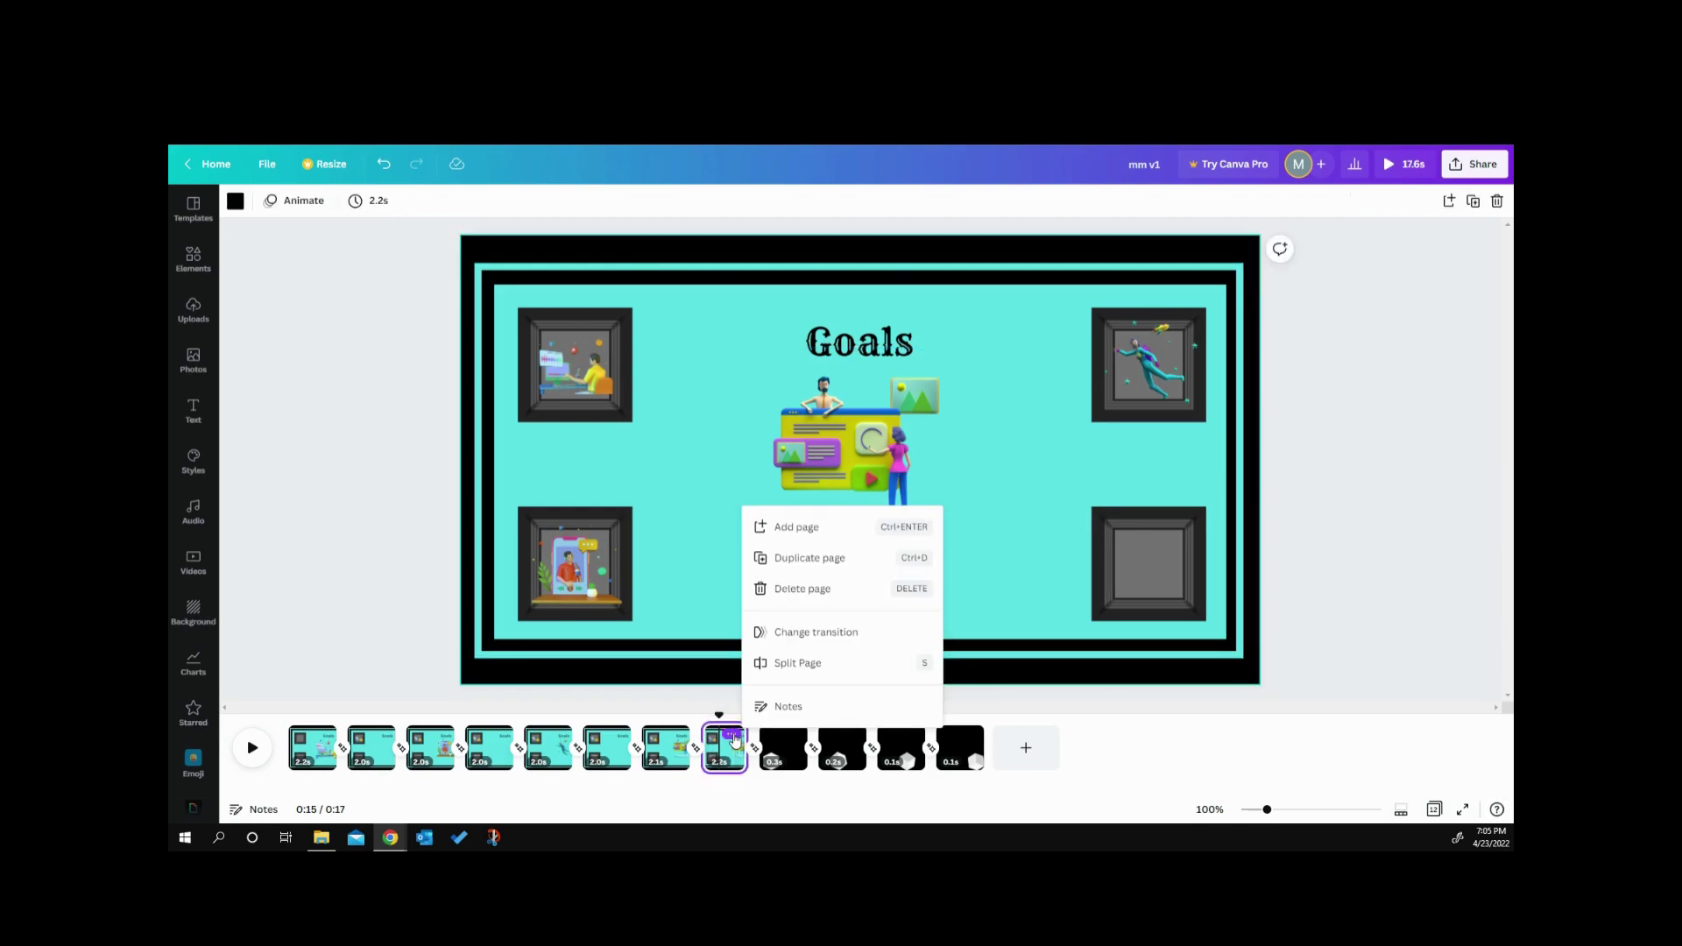
left_click(814, 560)
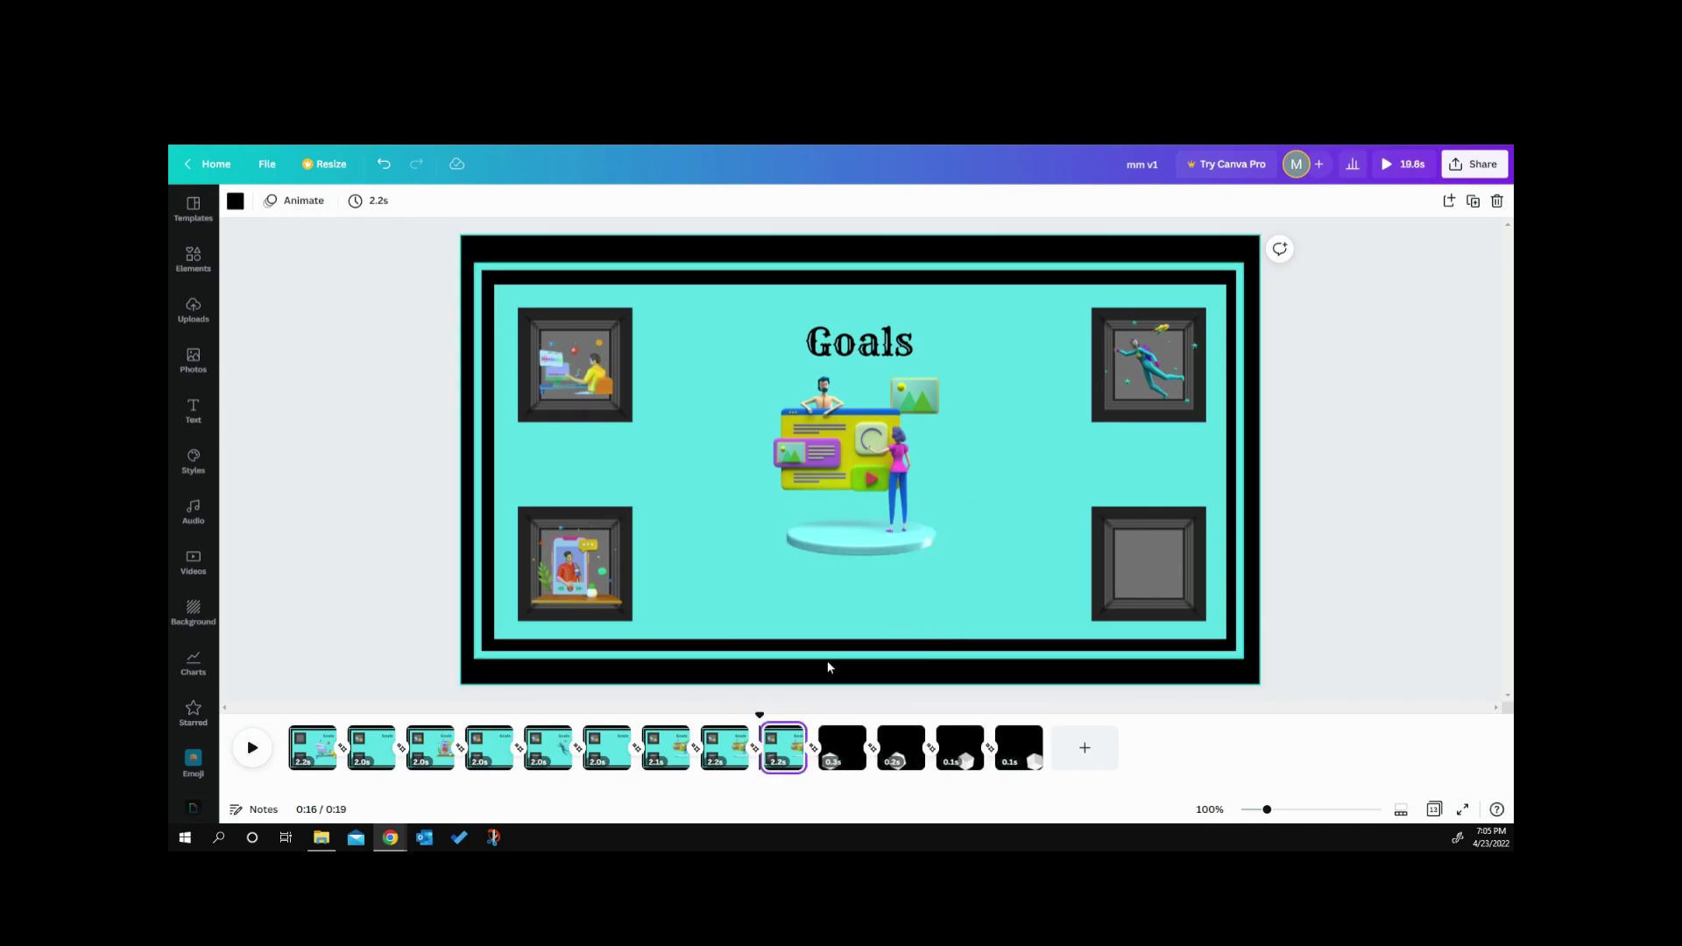
Move the copy's central dashboard illustration into the bottom-right frame, shrunk to fit.
left_click(821, 506)
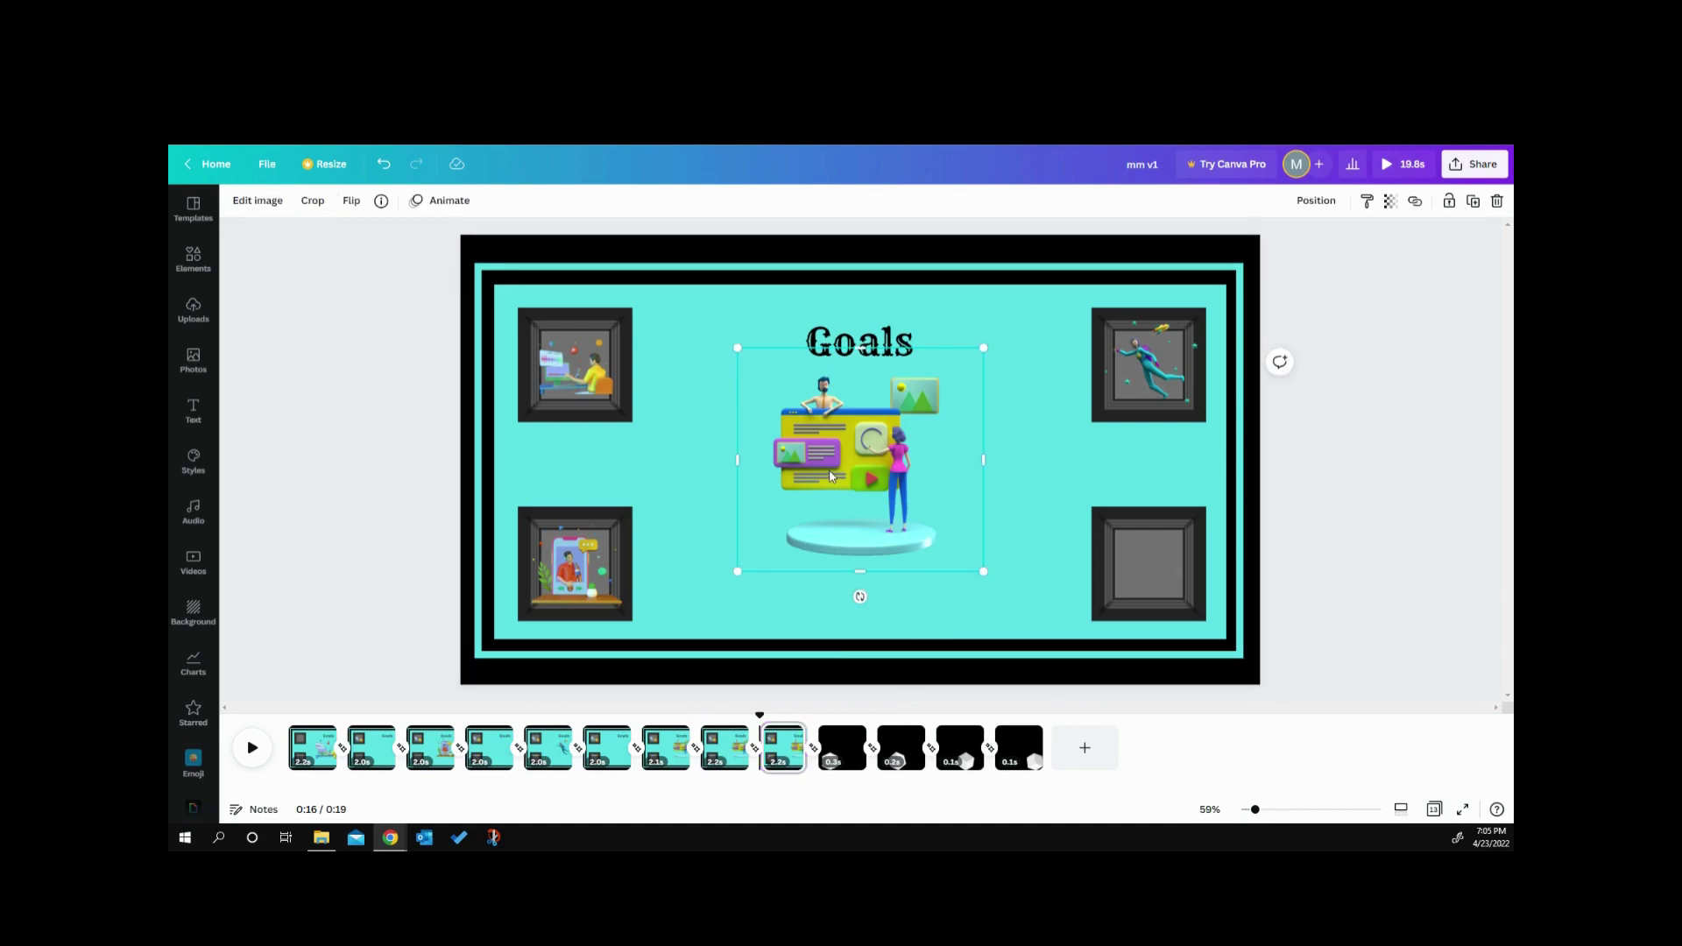
left_click_drag(832, 475, 1127, 570)
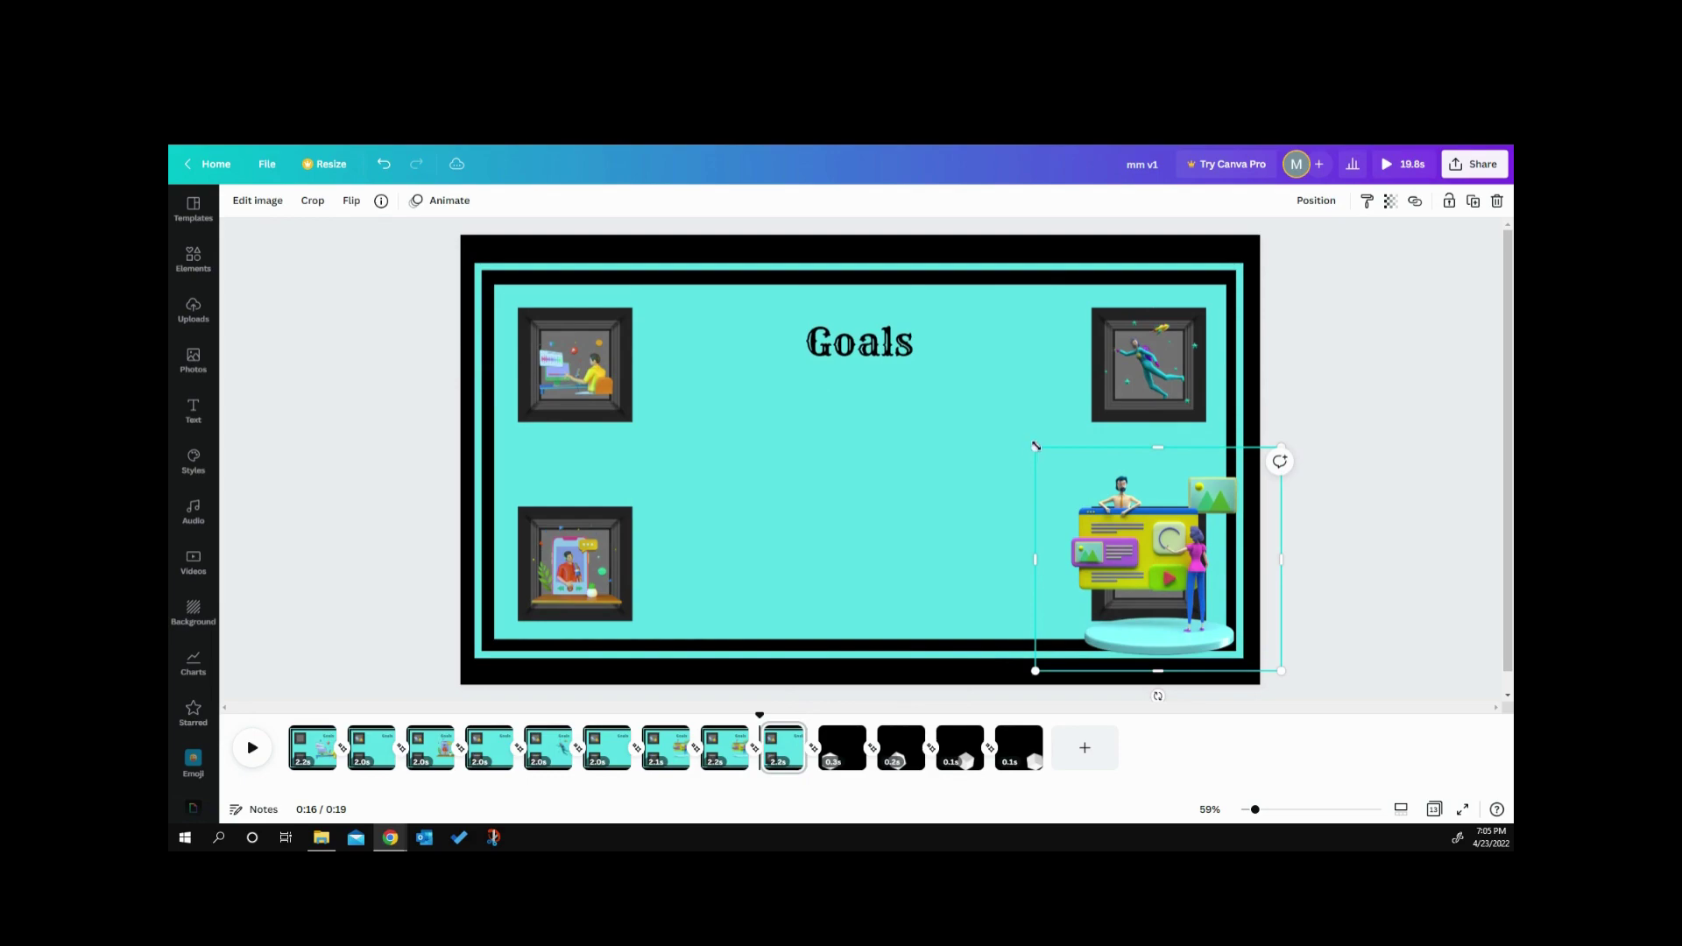
left_click_drag(1036, 450, 1113, 575)
left_click(1149, 574)
left_click(964, 572)
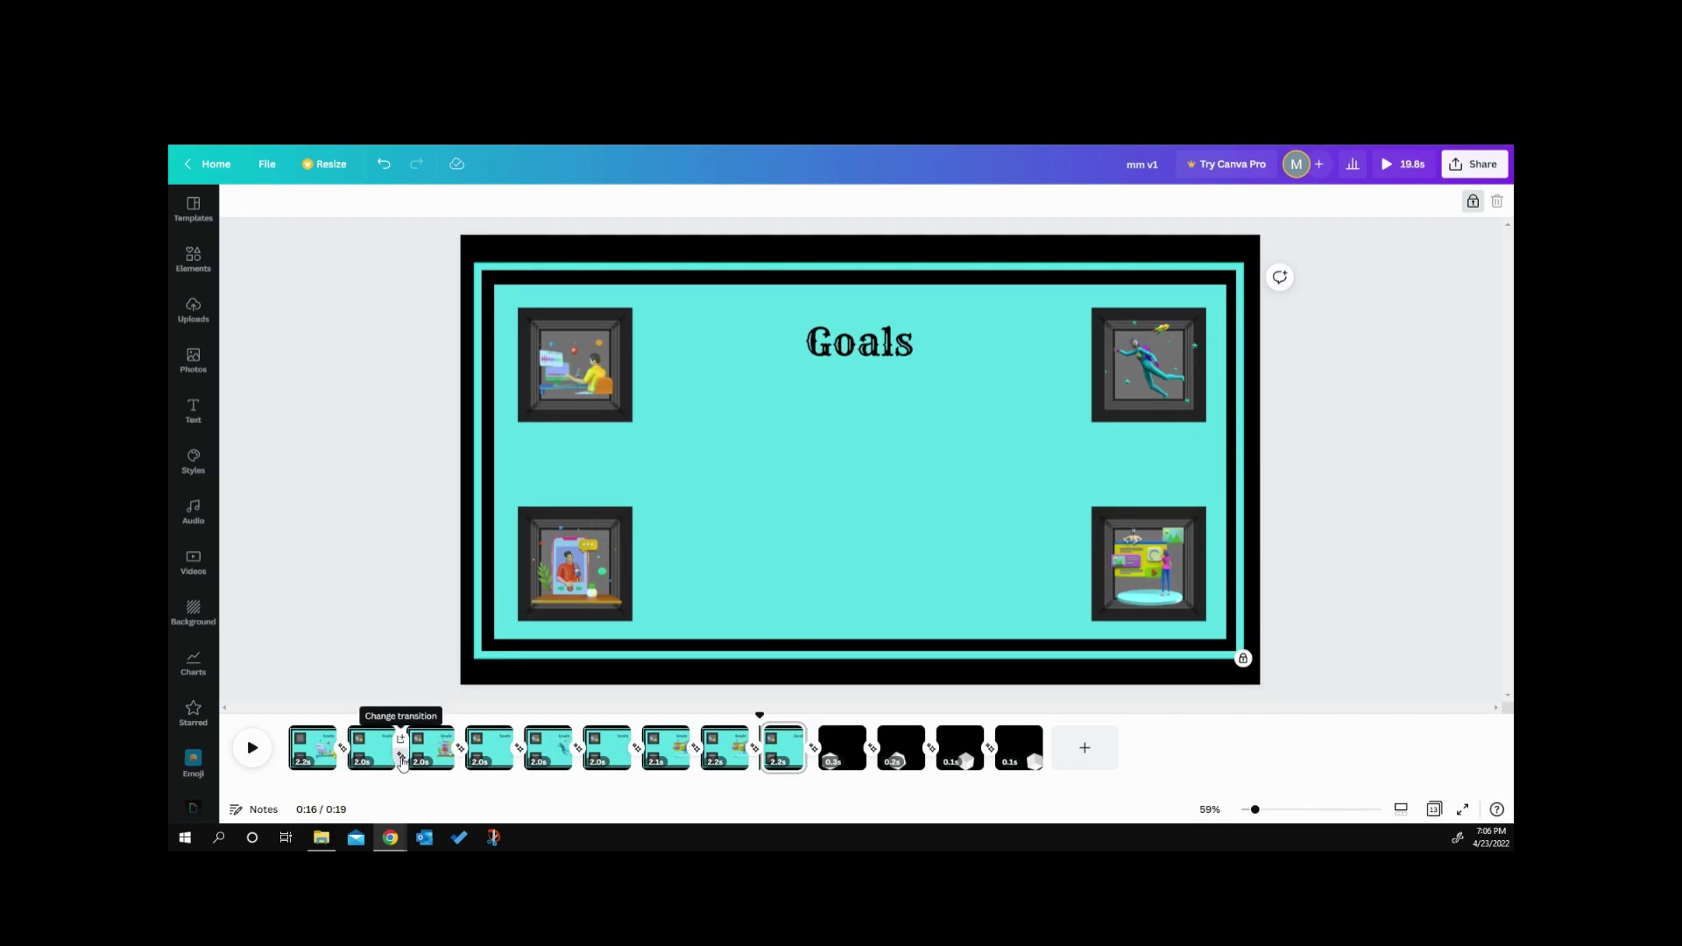
Try the Slide transition between slides 2 and 3, then close the transition settings.
left_click(402, 759)
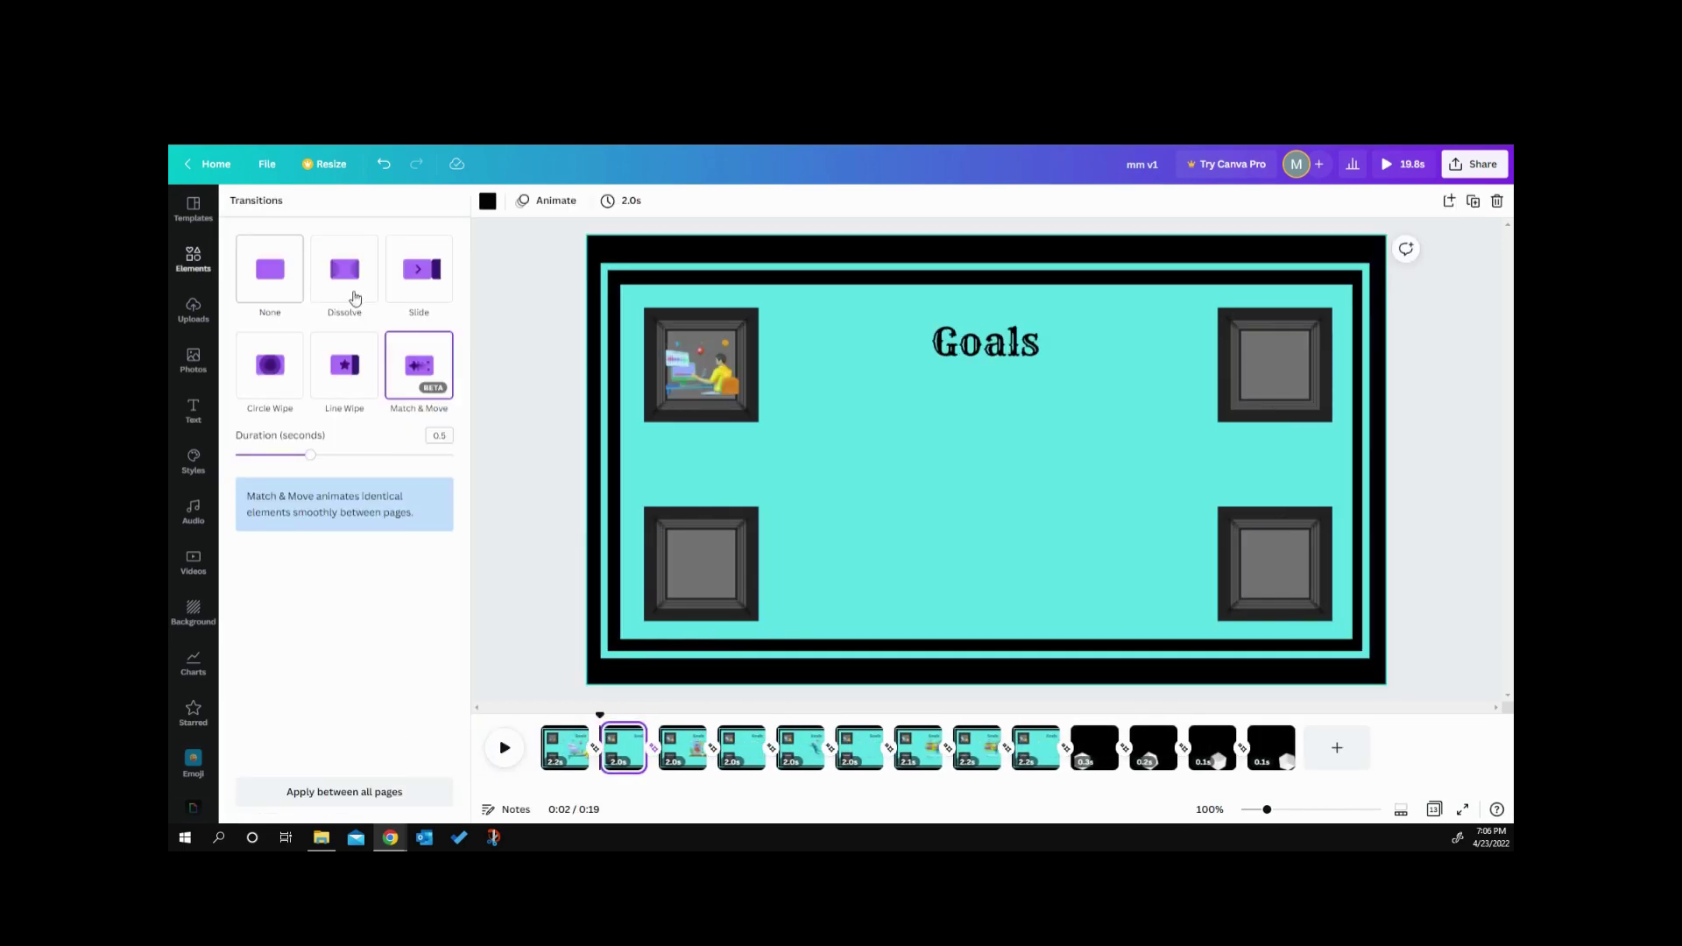
left_click(421, 289)
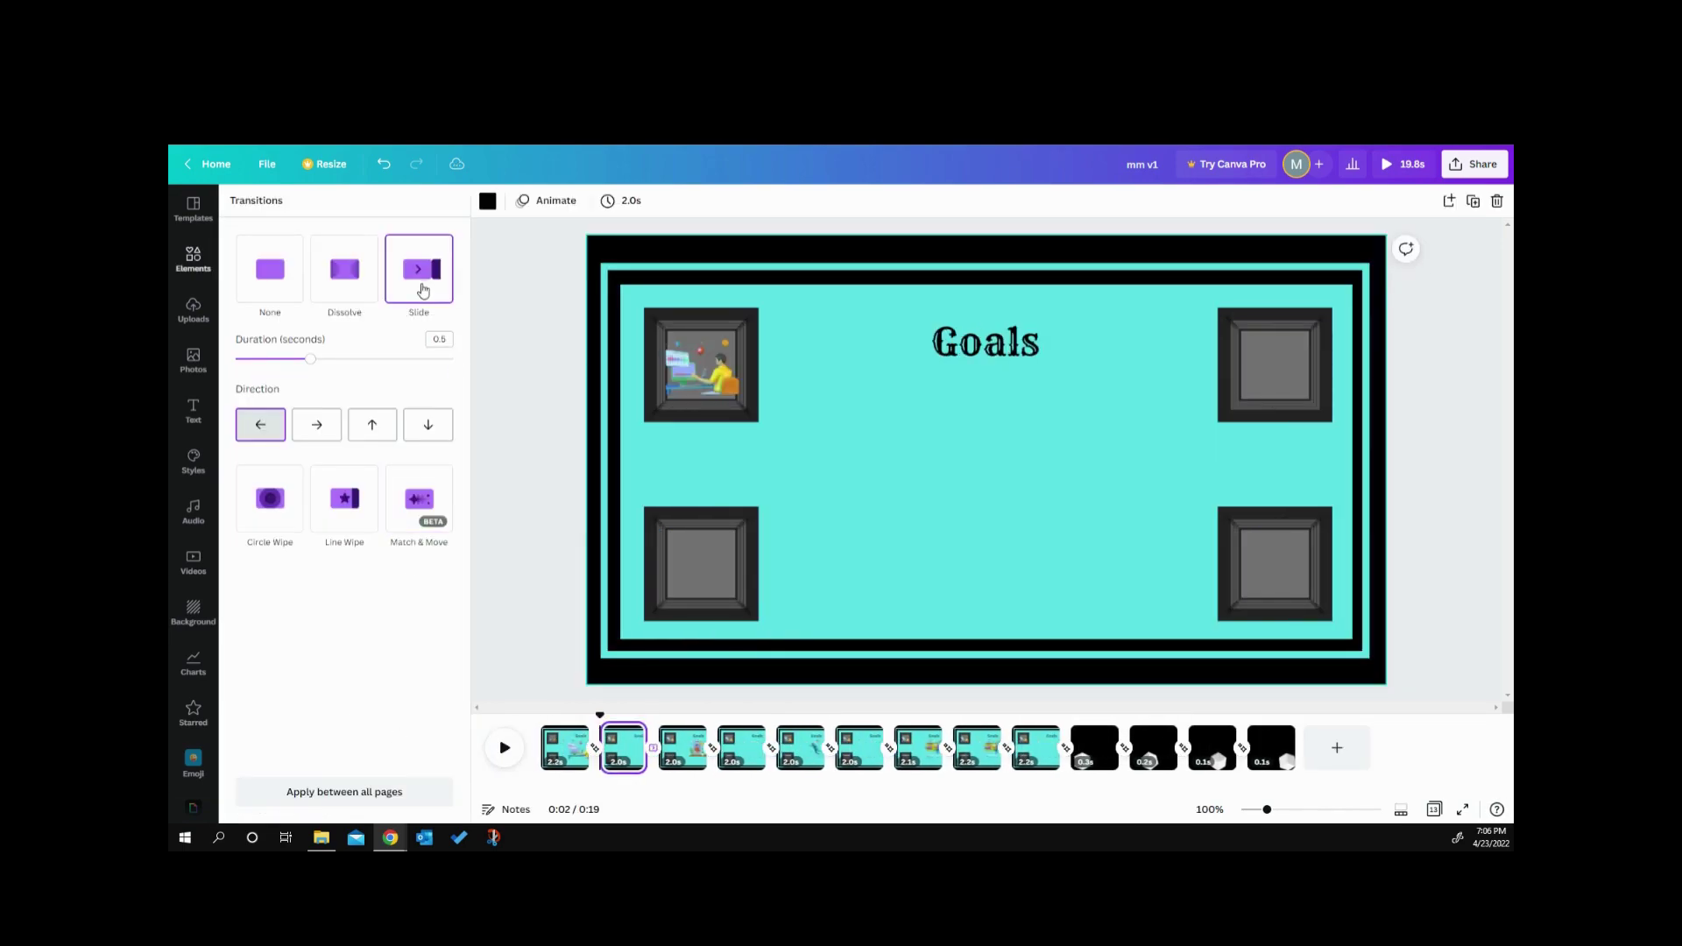
left_click(491, 648)
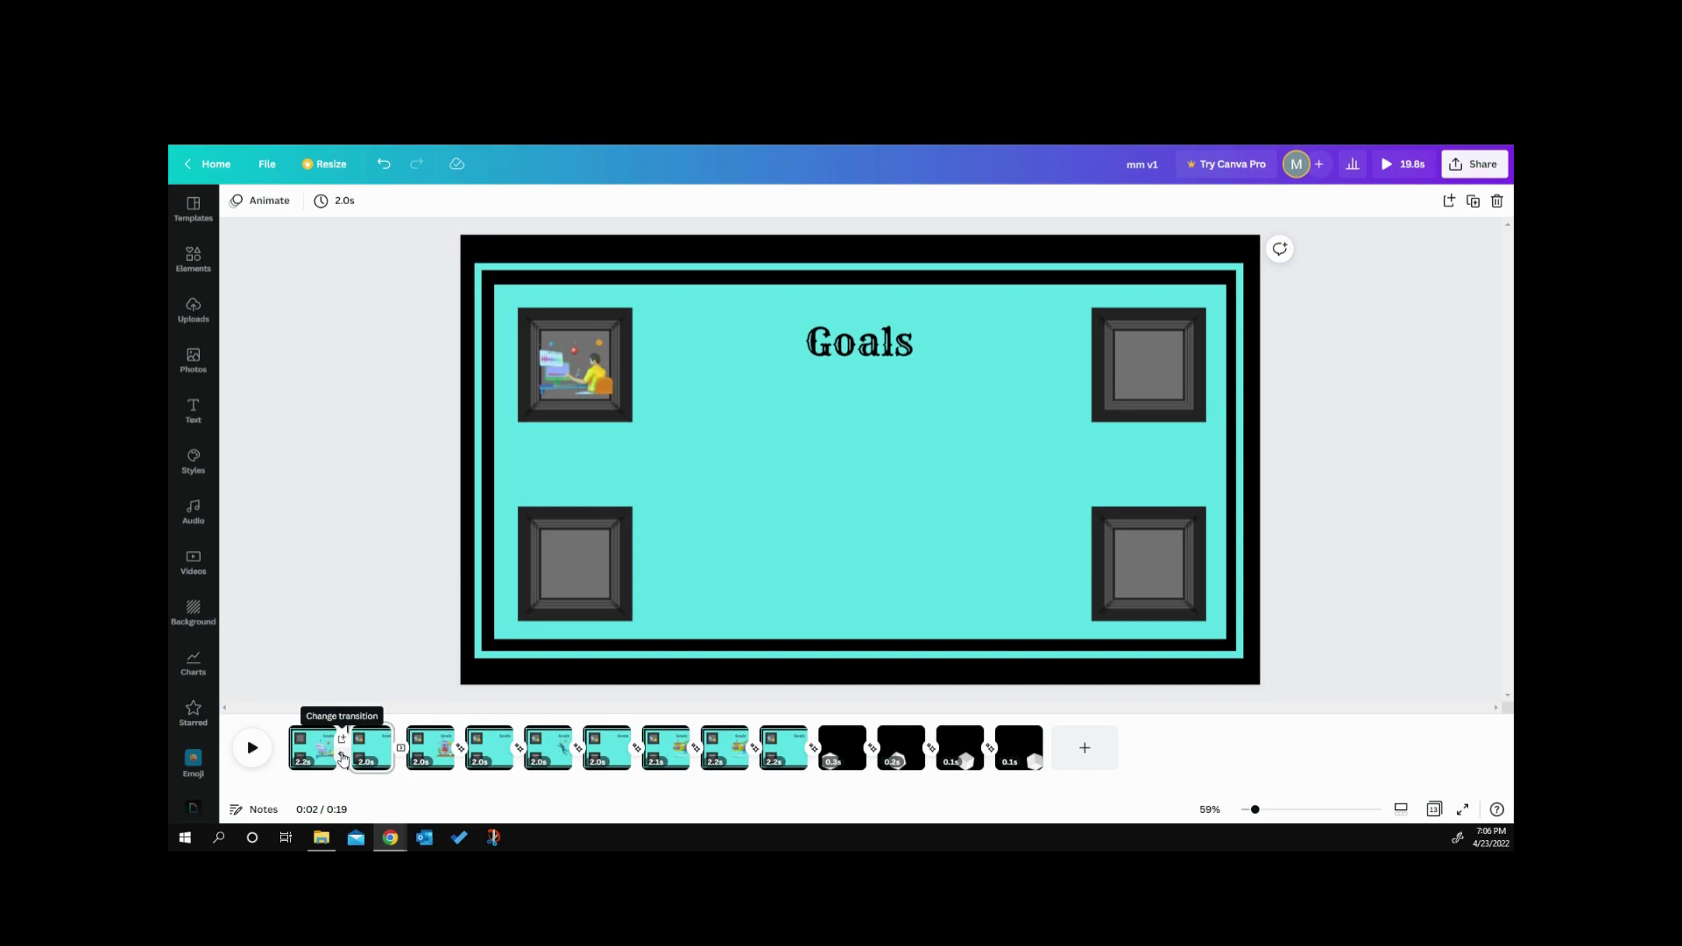
Apply the Match & Move transition between all slides.
left_click(343, 762)
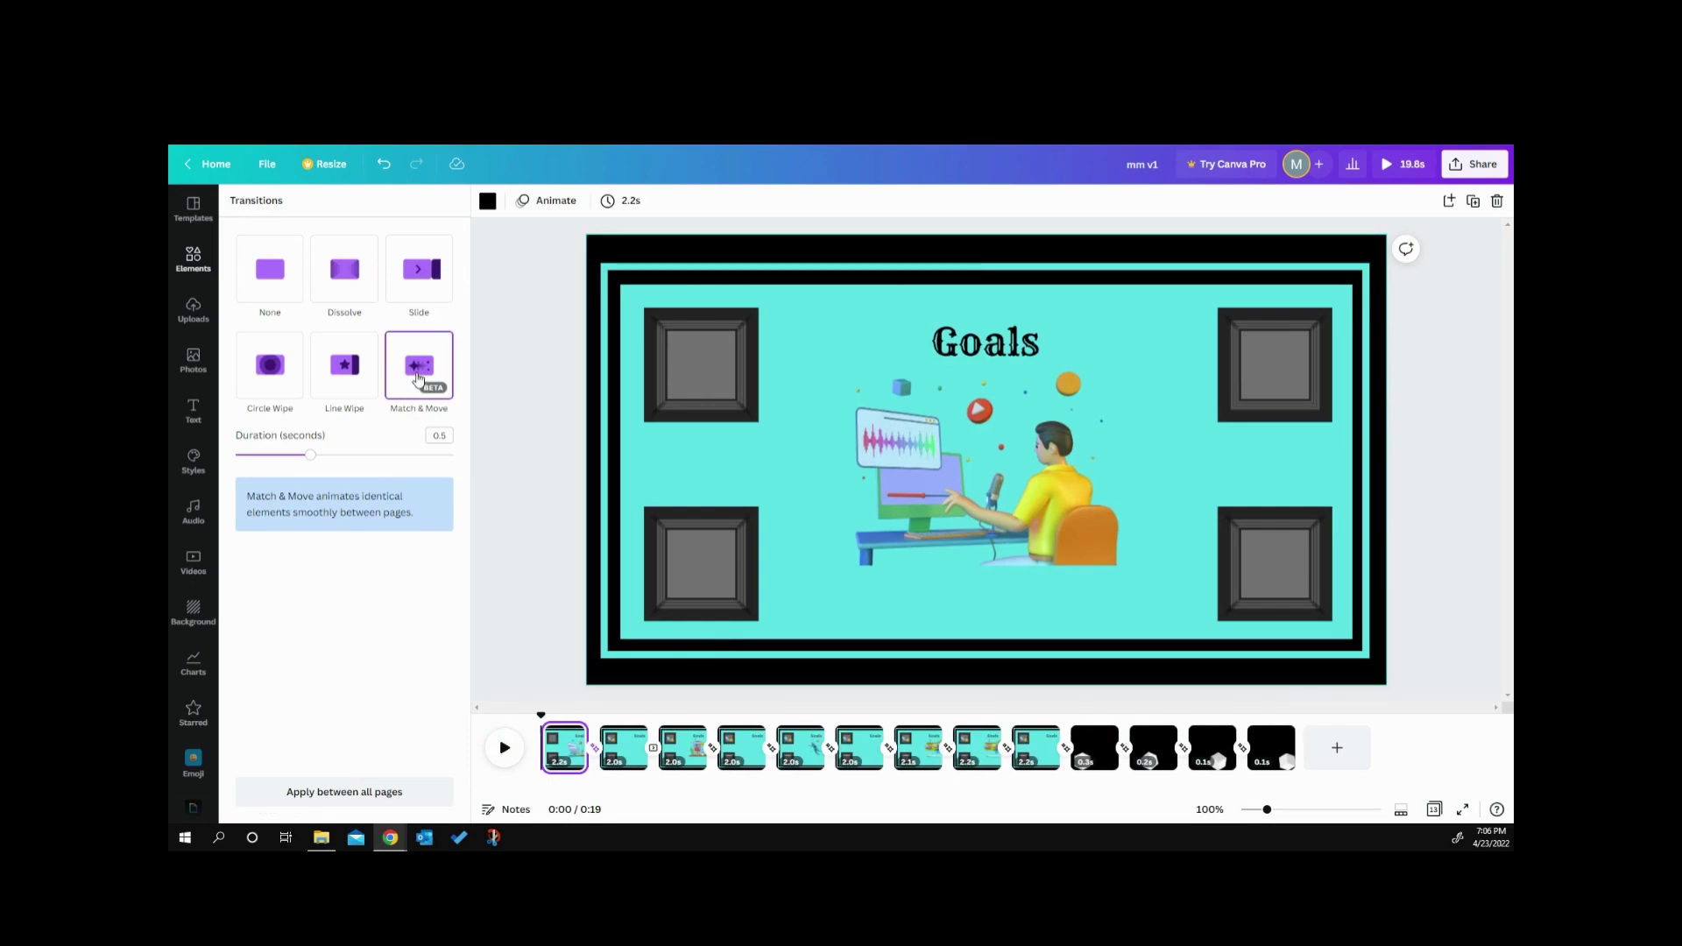
left_click(357, 793)
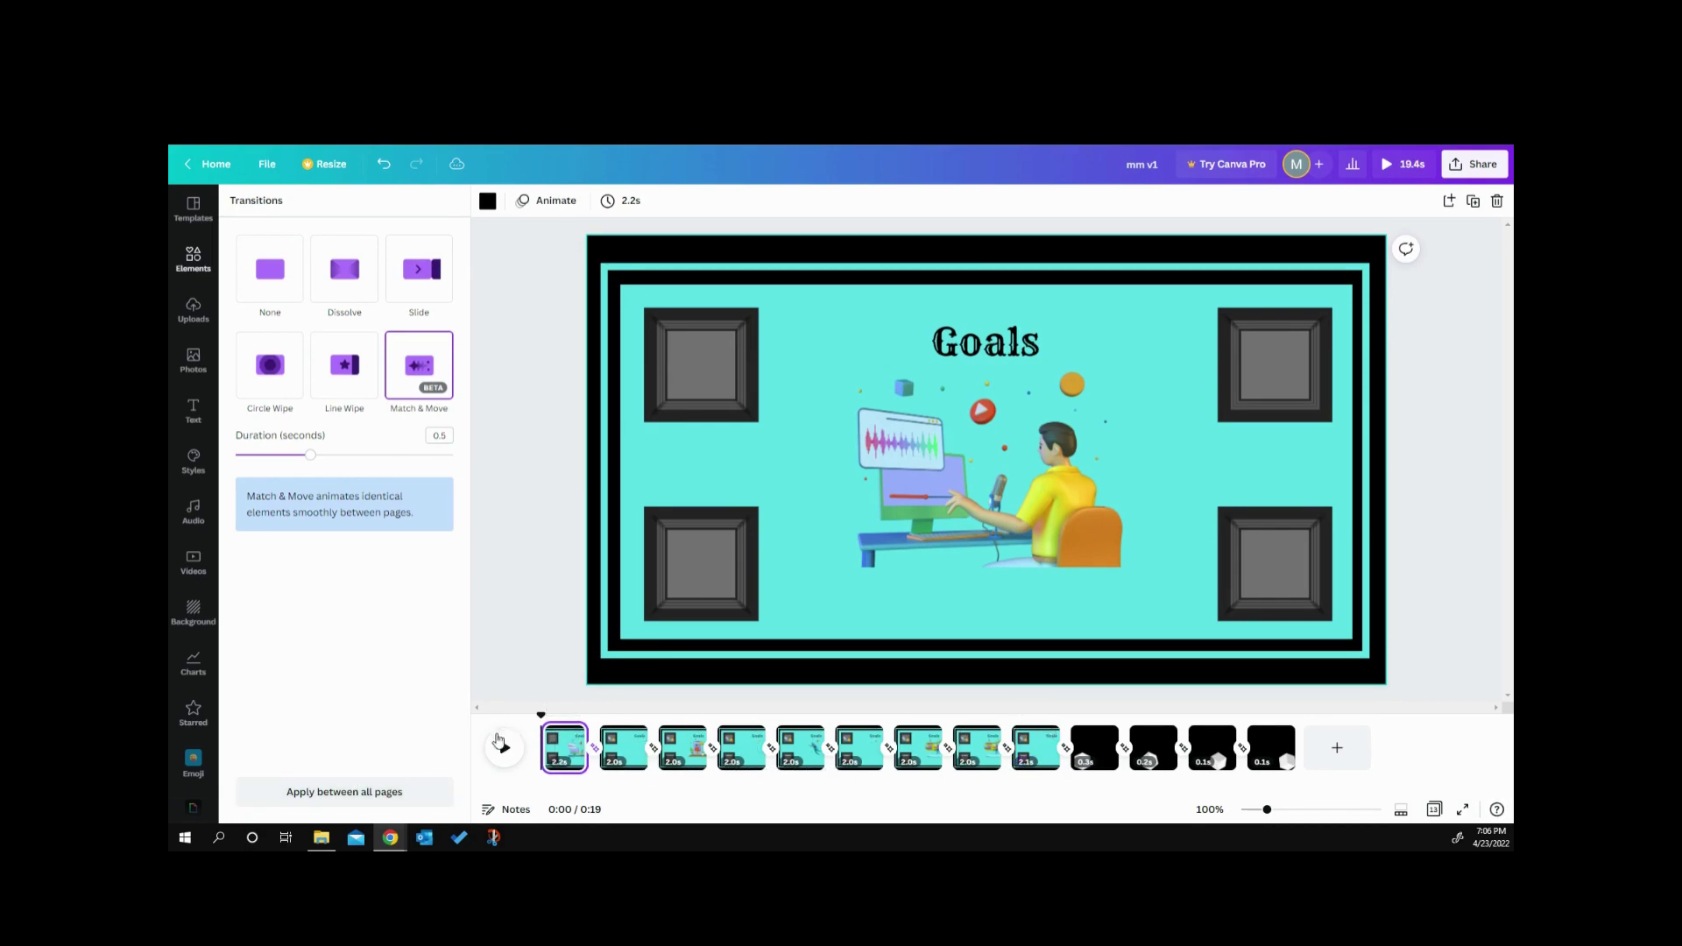
left_click(550, 638)
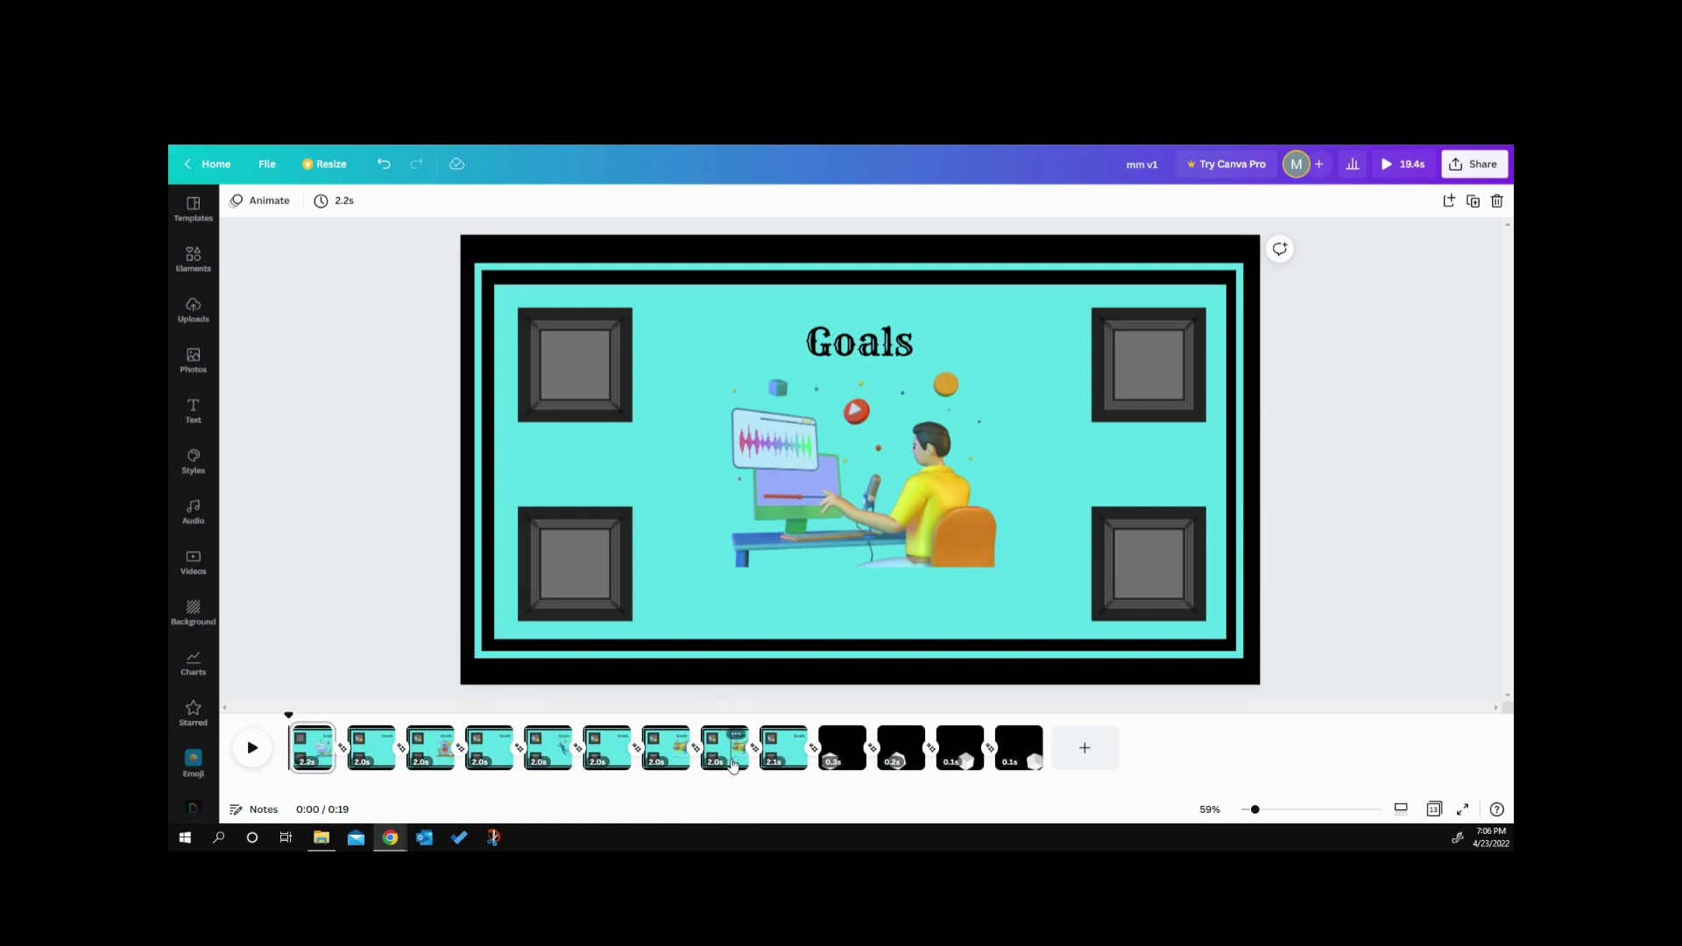
Play the preview from page 8 to watch the Match & Move transition.
left_click(734, 765)
left_click(734, 764)
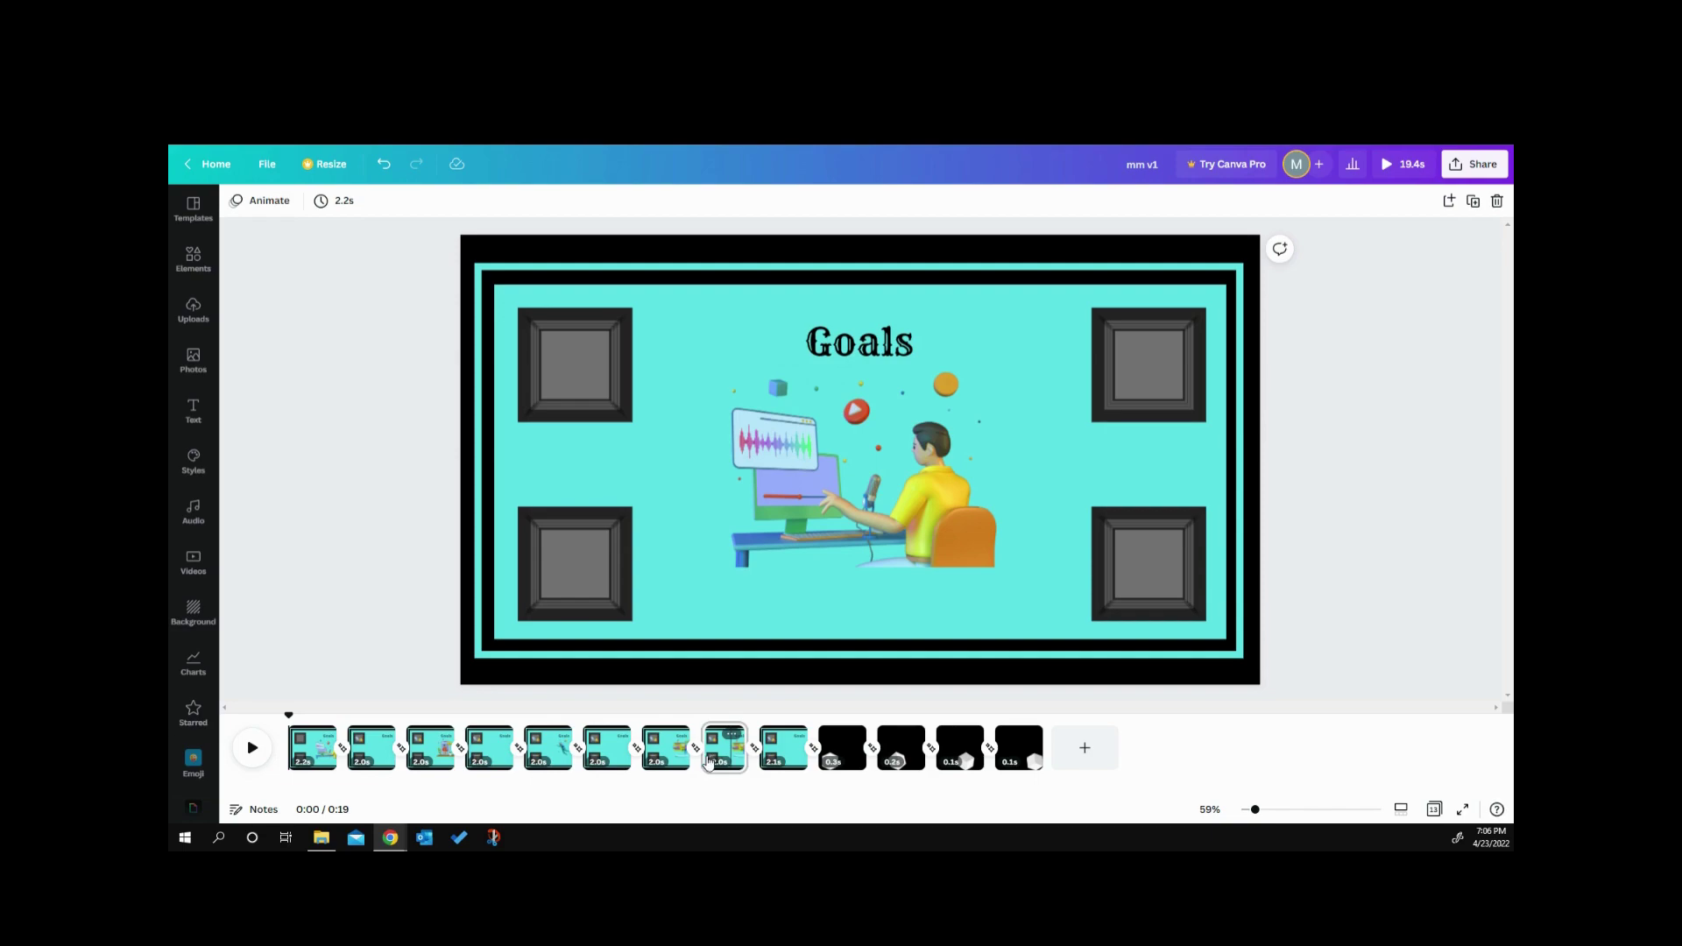
left_click(253, 749)
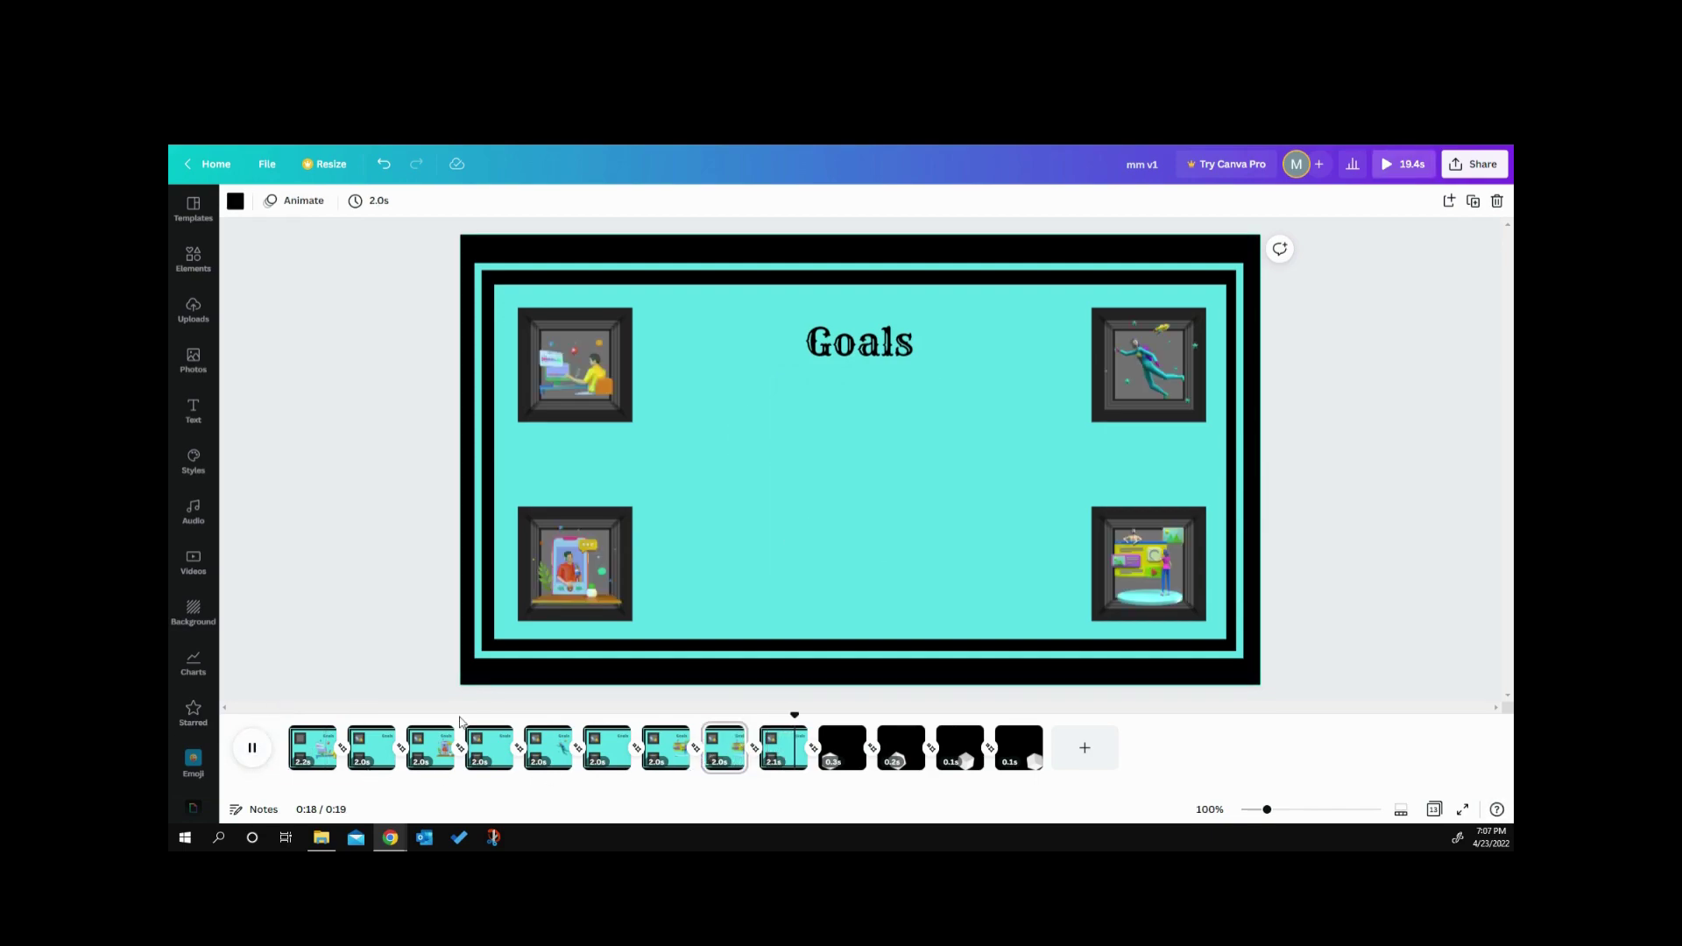
left_click(249, 746)
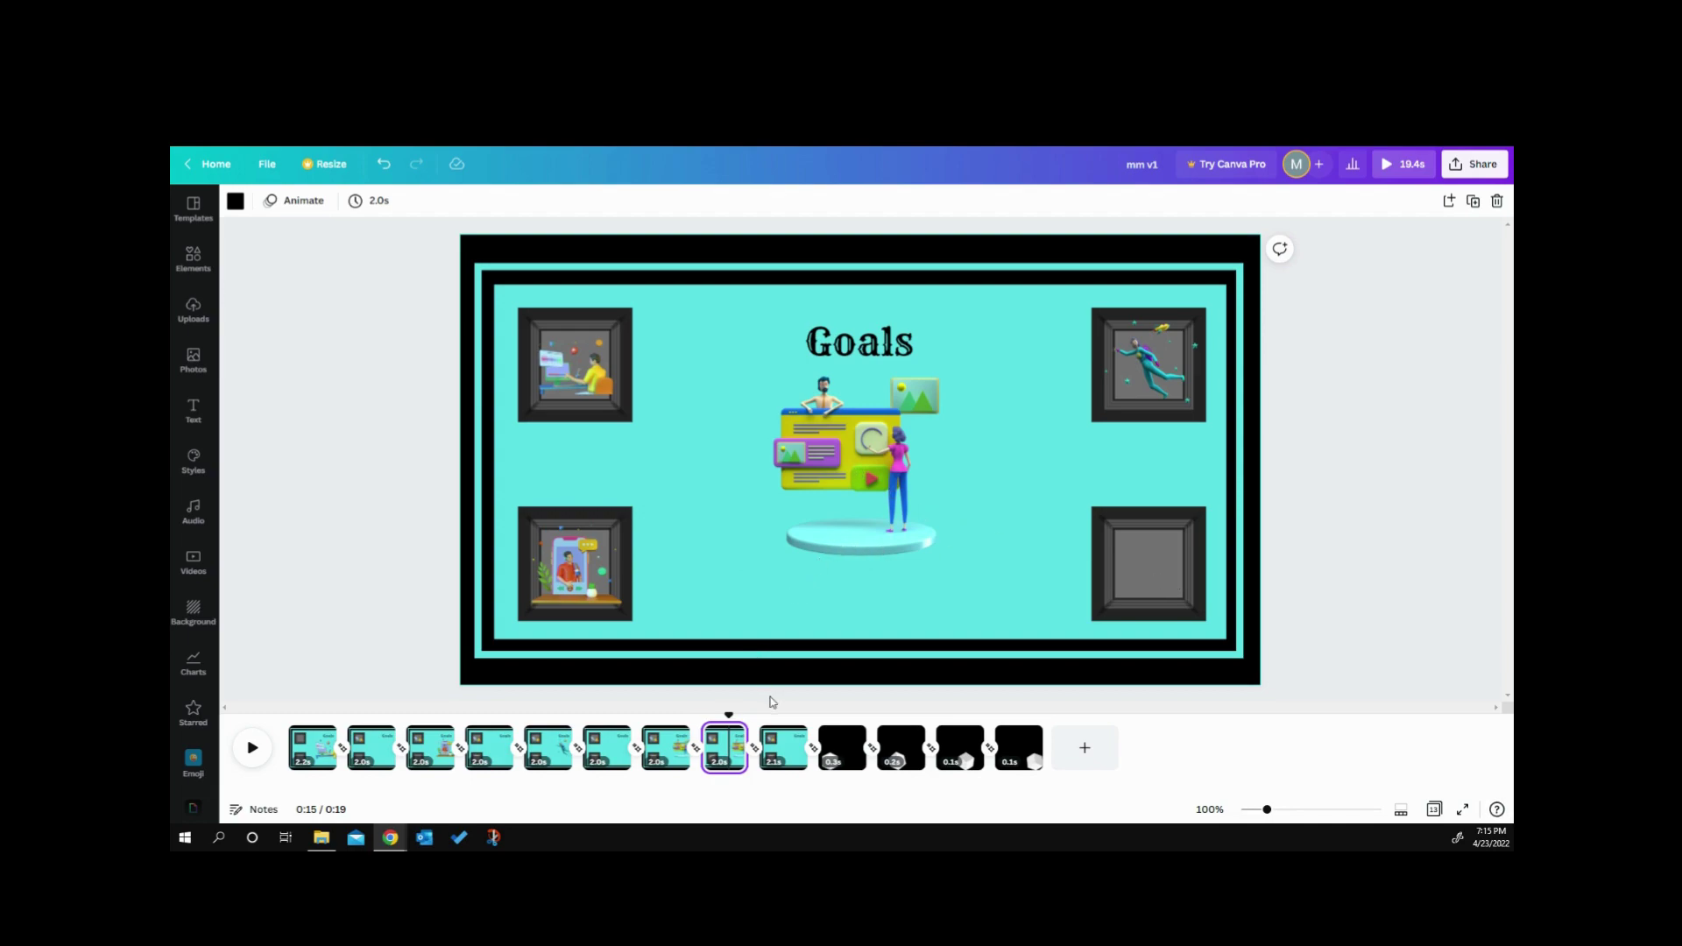
Delete page 9, then select the central Goals illustration on page 8.
left_click(795, 738)
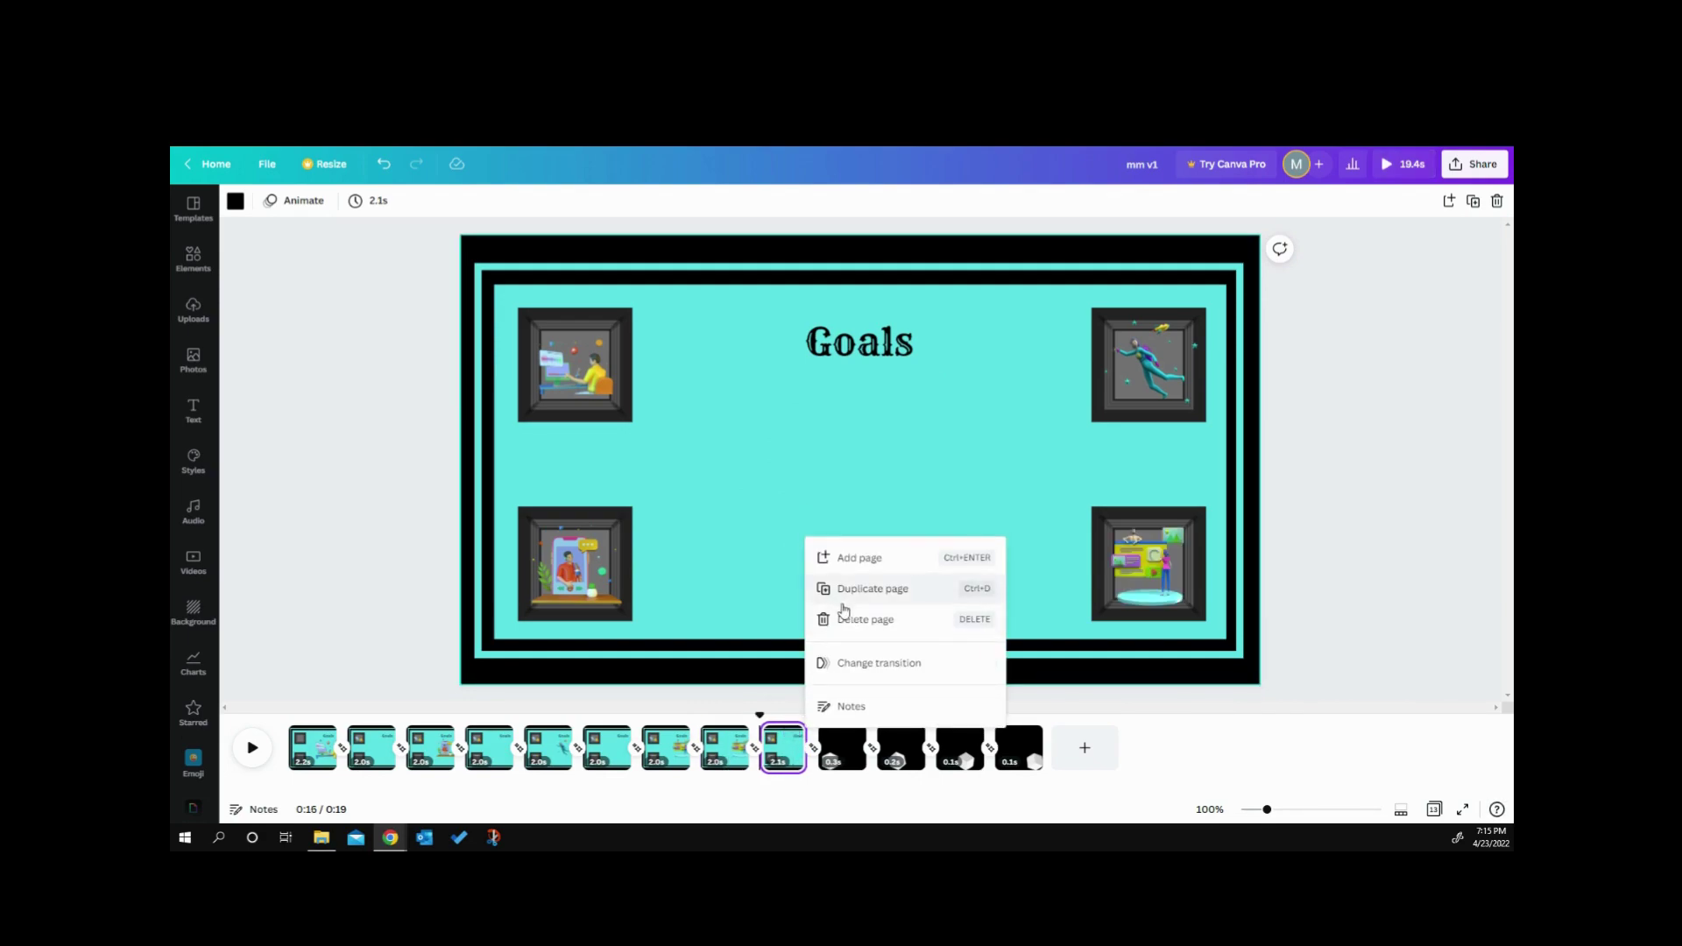
left_click(846, 618)
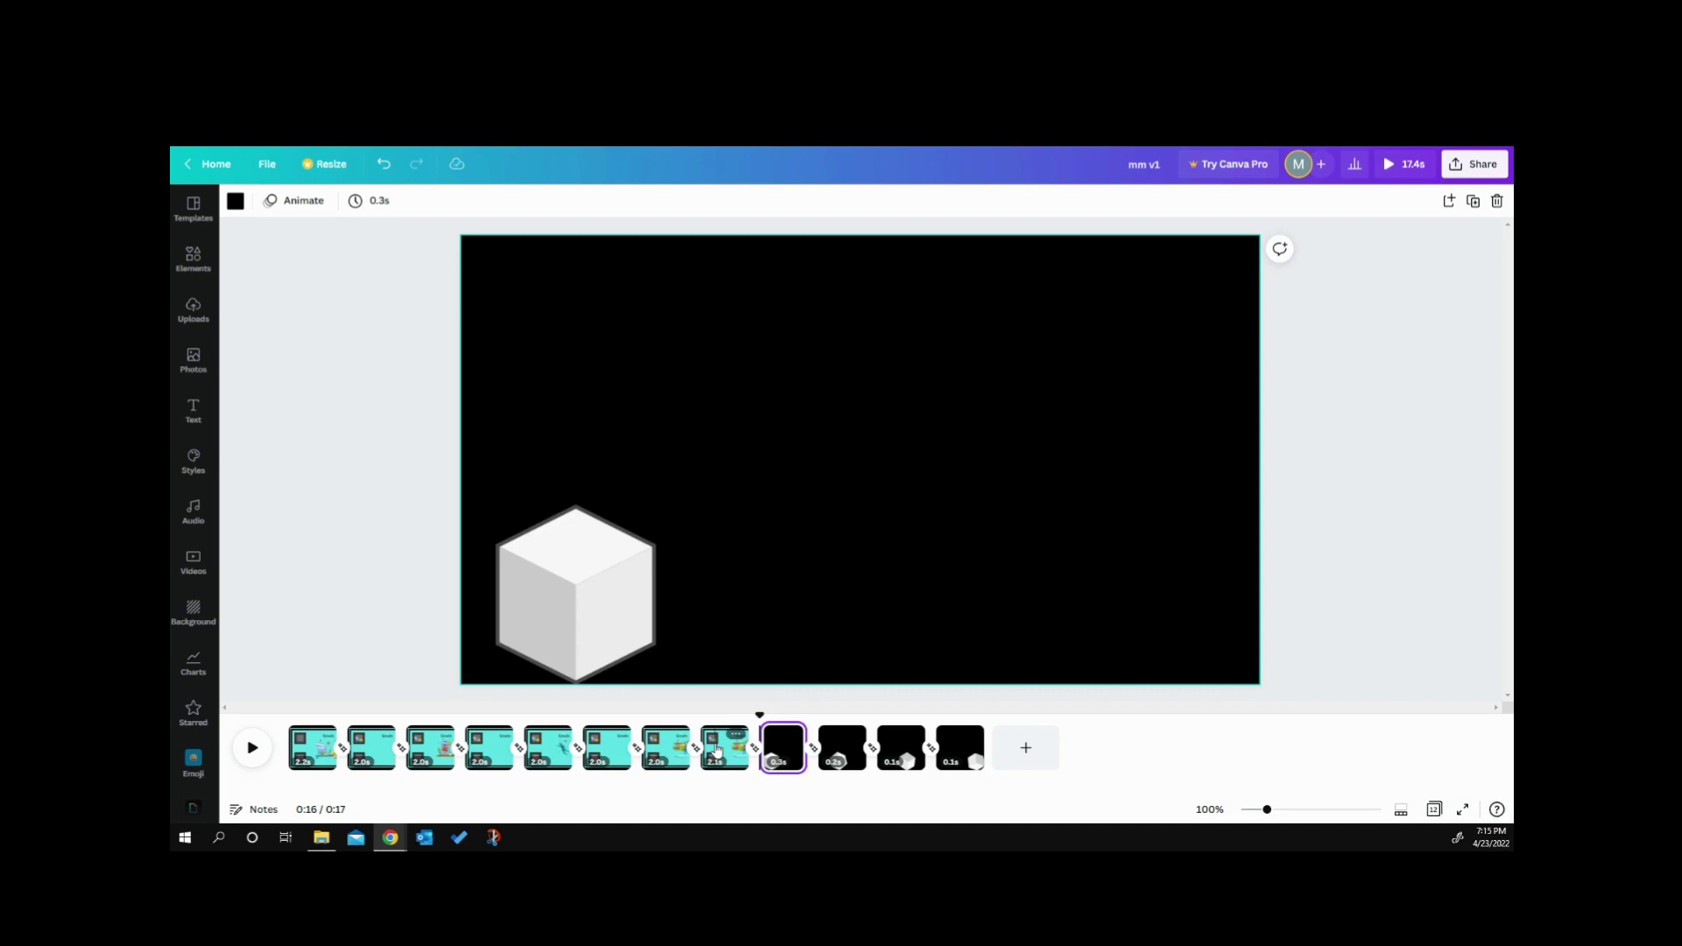
left_click(717, 750)
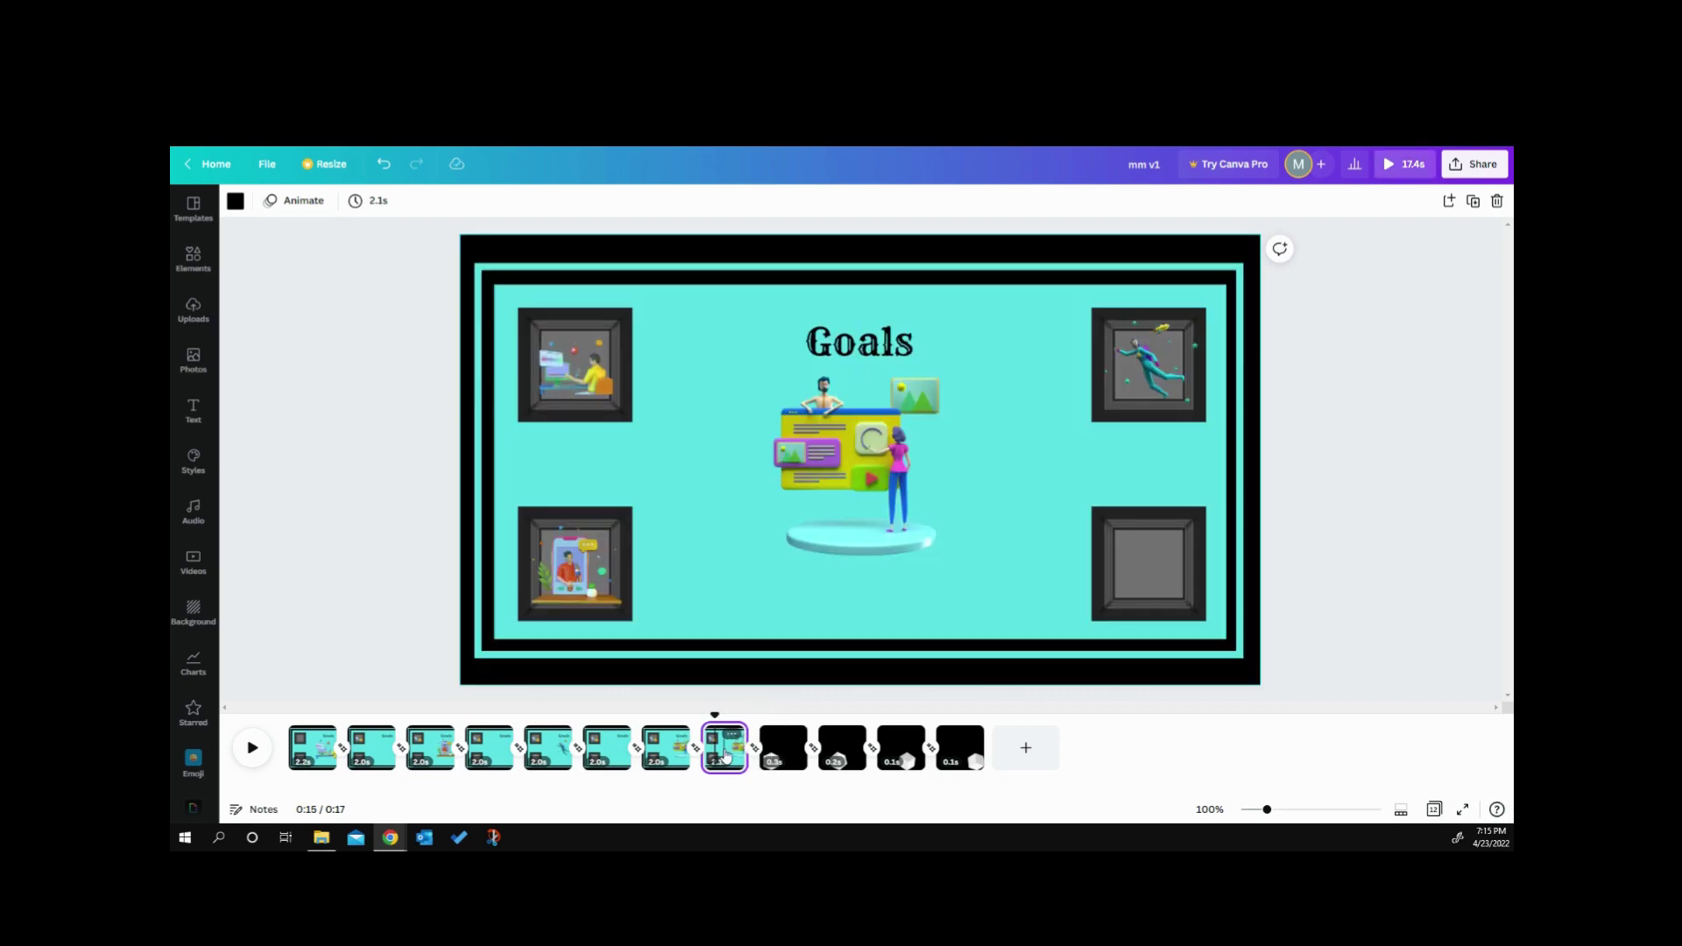
left_click(869, 452)
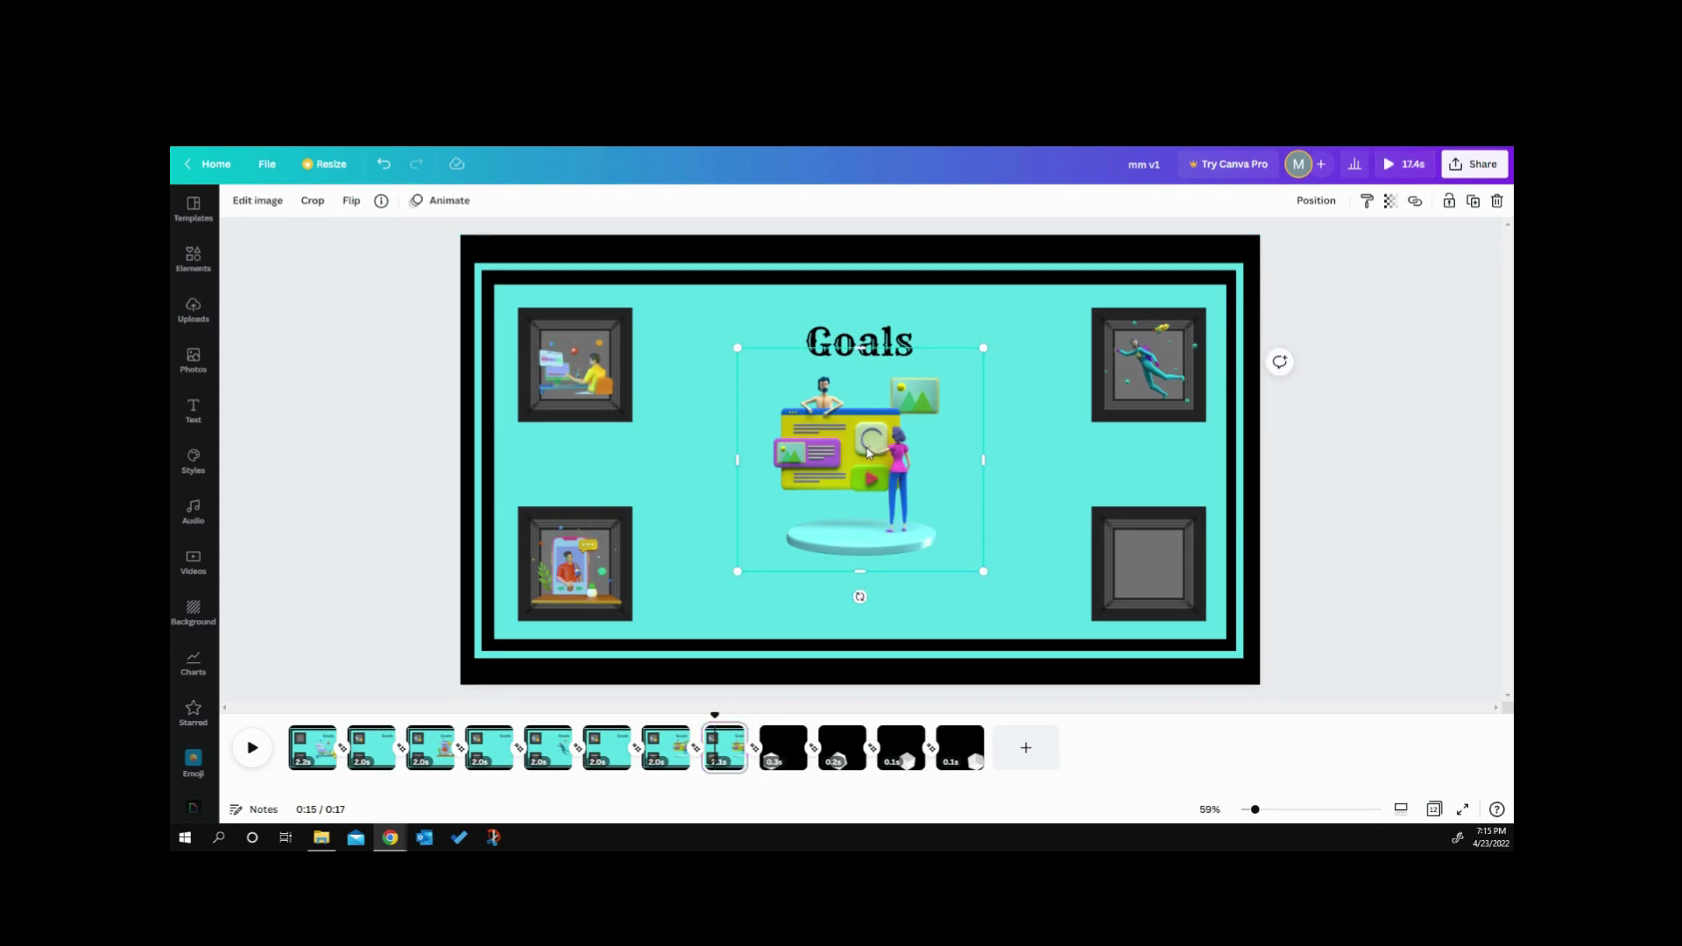
Drag the dashboard illustration onto the bottom-right frame and shrink it to fit inside.
left_click_drag(869, 452, 1166, 546)
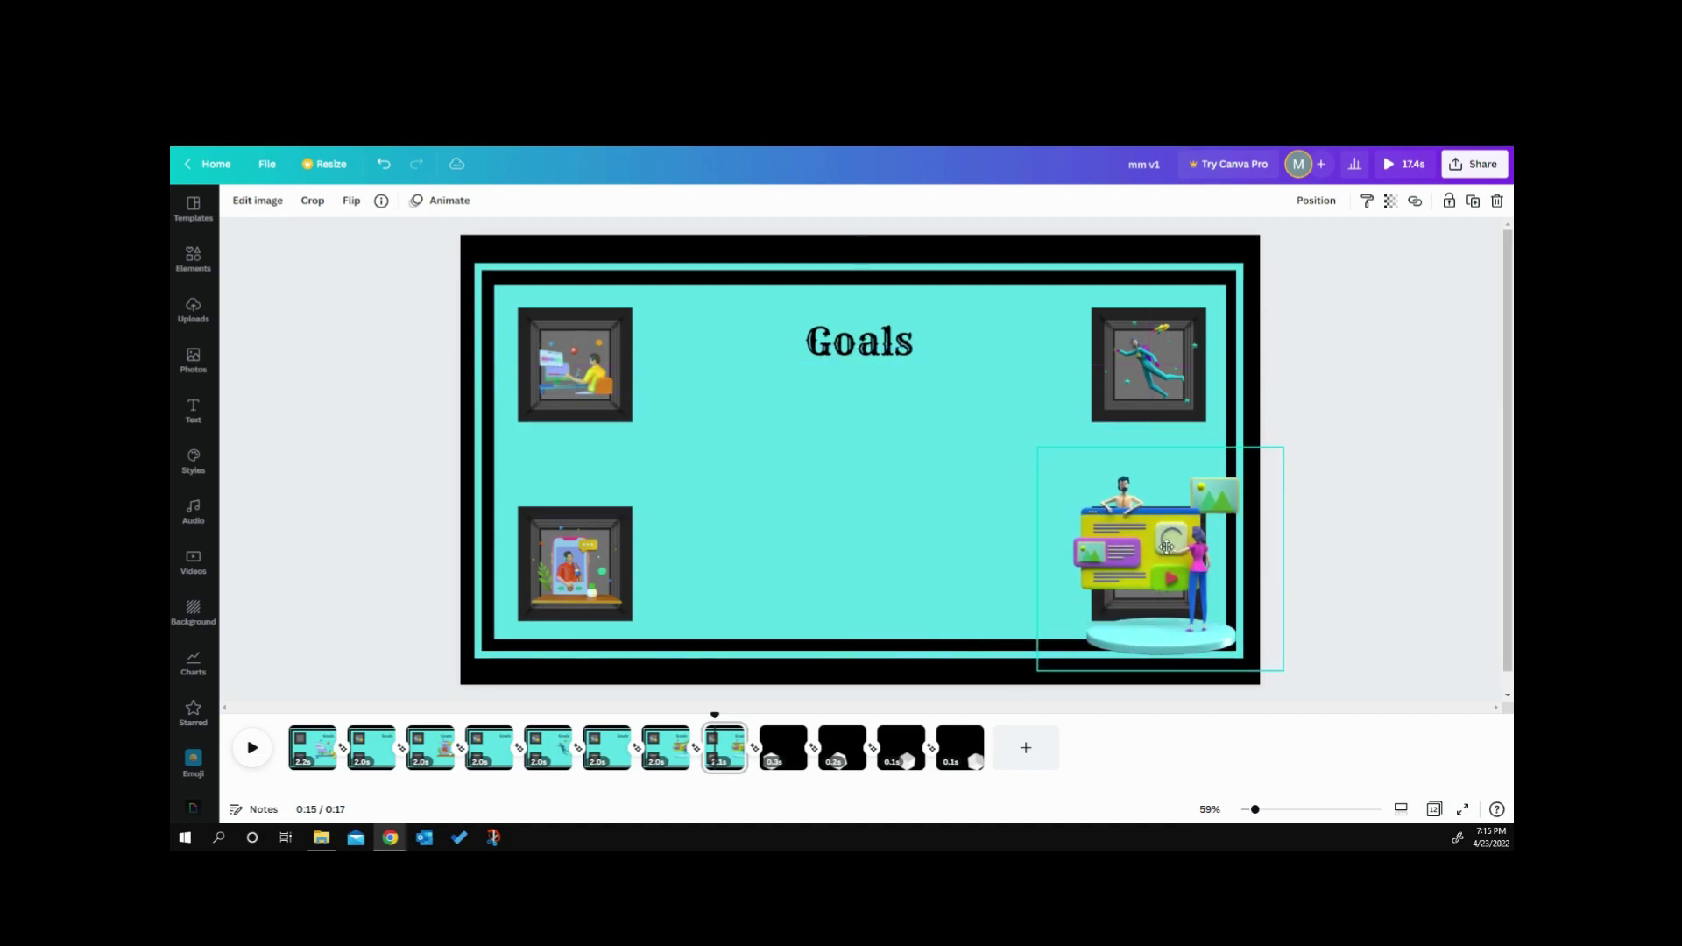
left_click_drag(1038, 447, 1101, 512)
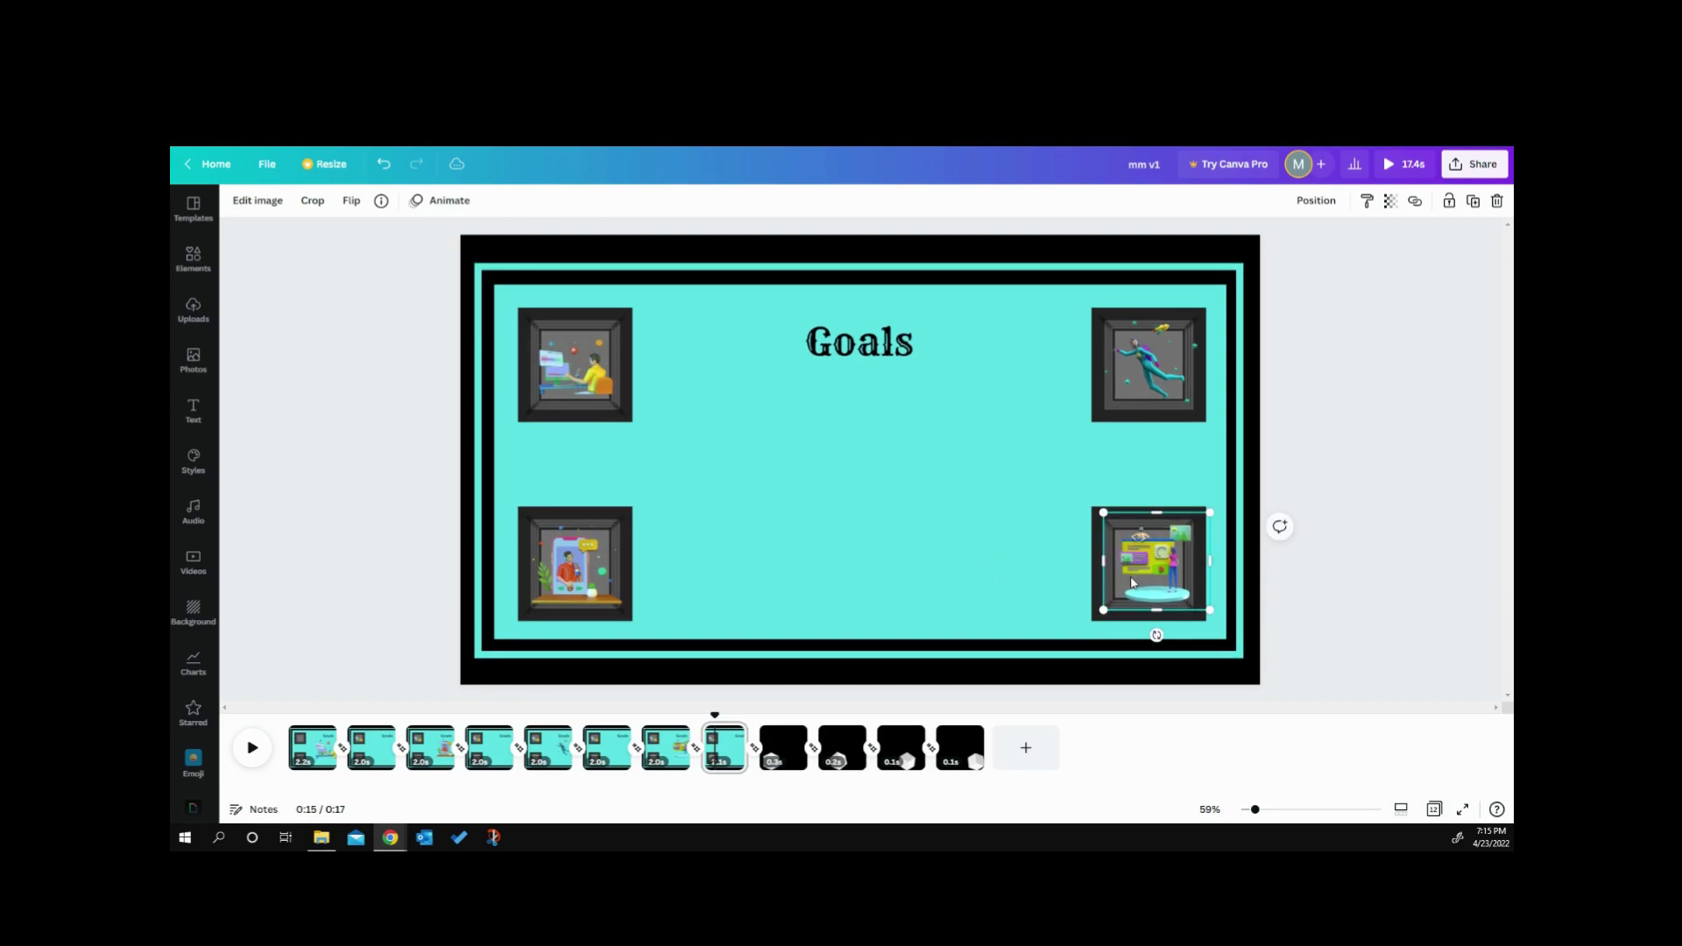
left_click(976, 584)
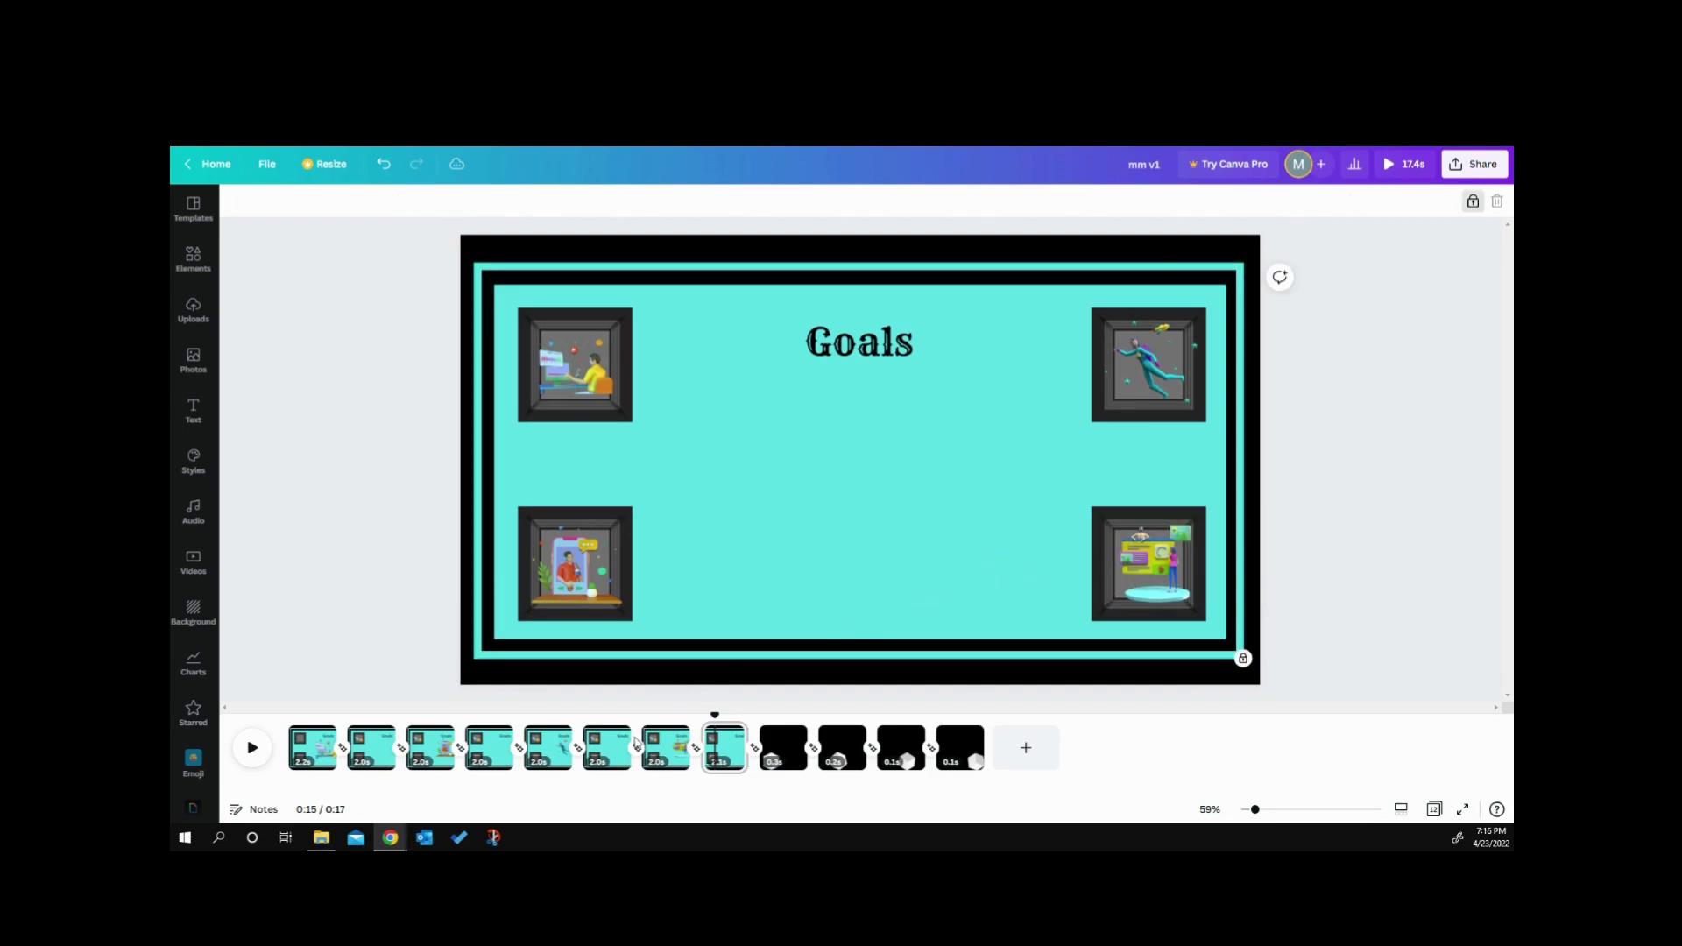
Play the Goals slides starting from page 6 to preview the animation.
left_click(607, 749)
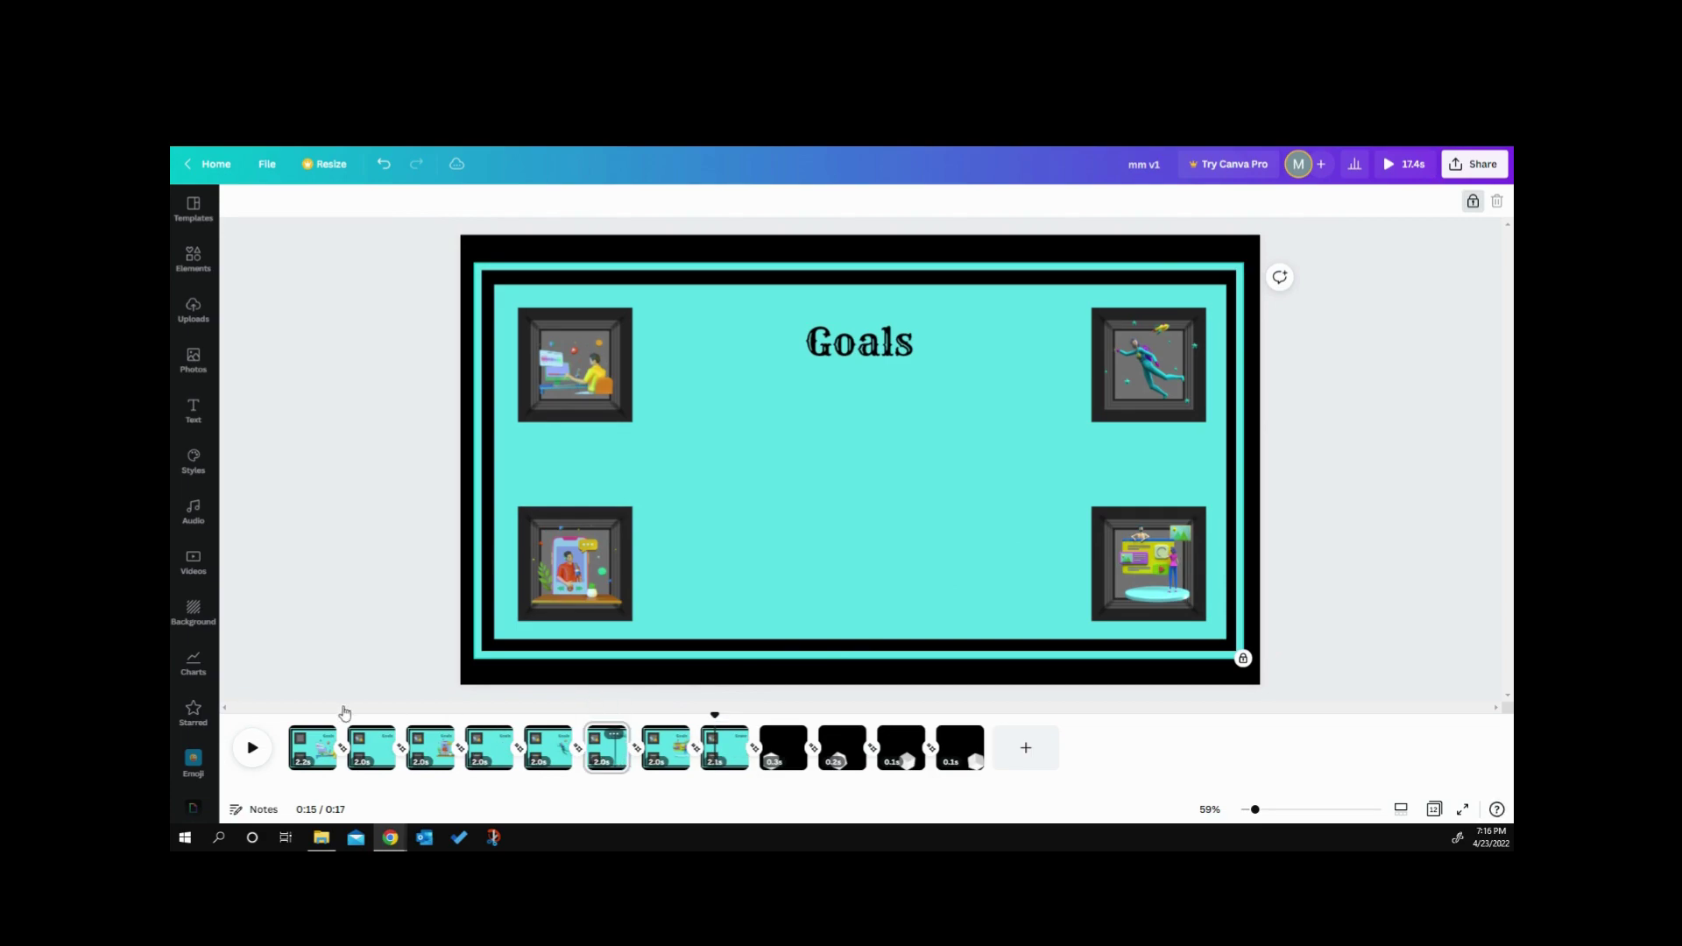
left_click(252, 747)
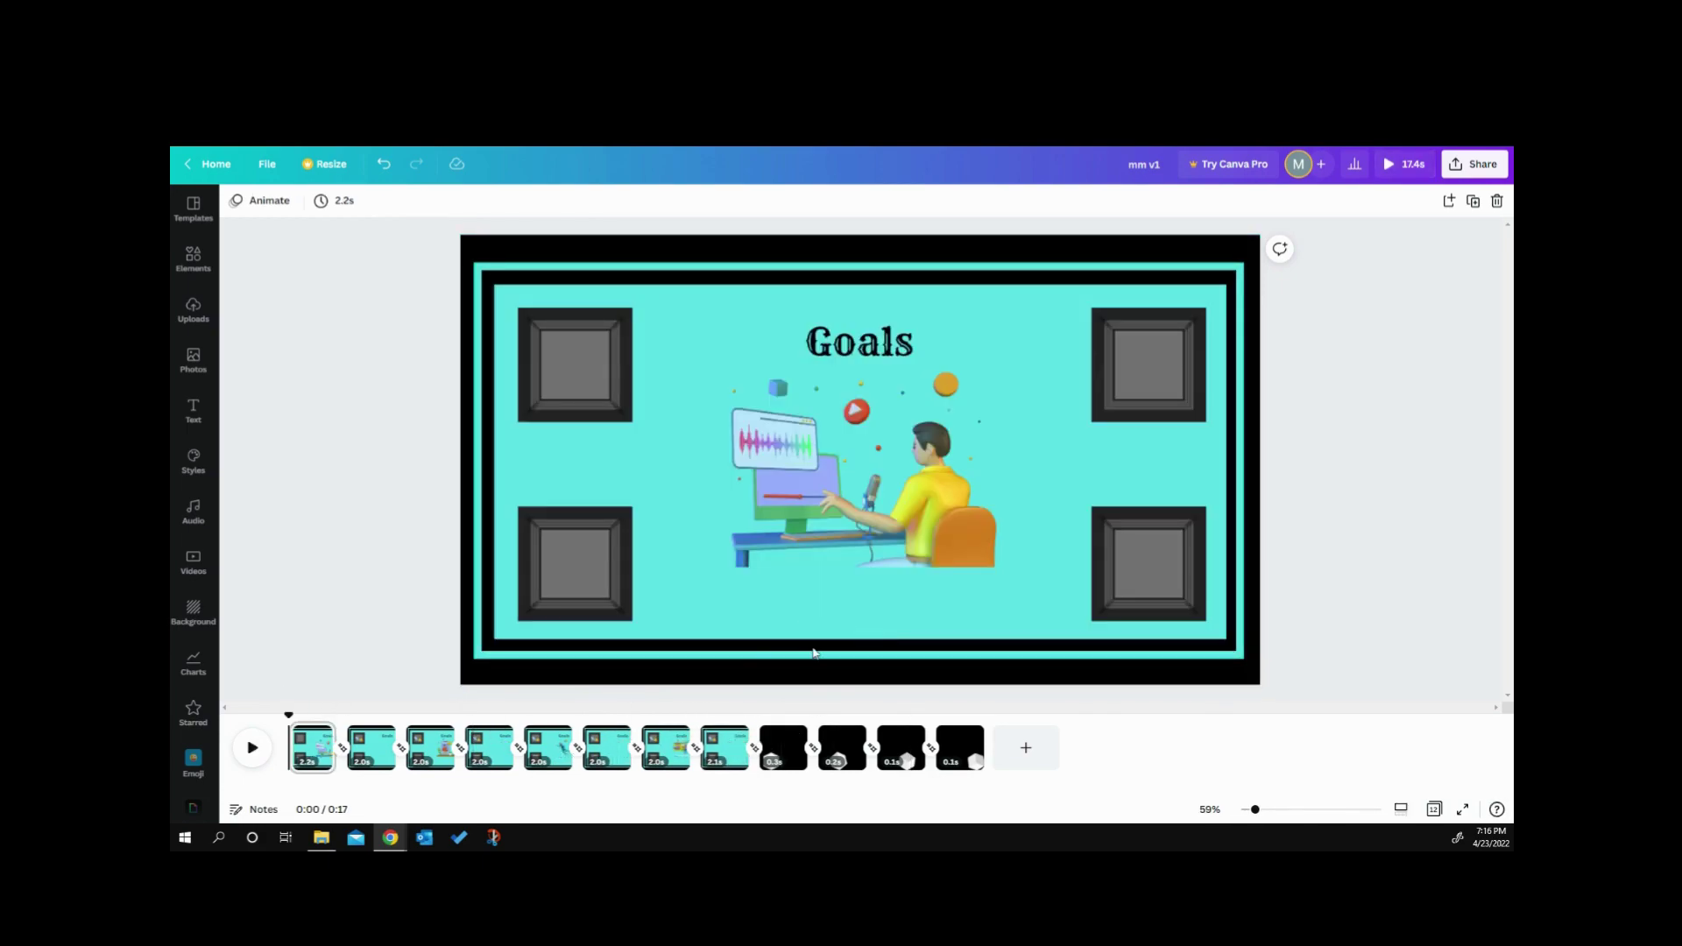
left_click(606, 747)
left_click(252, 747)
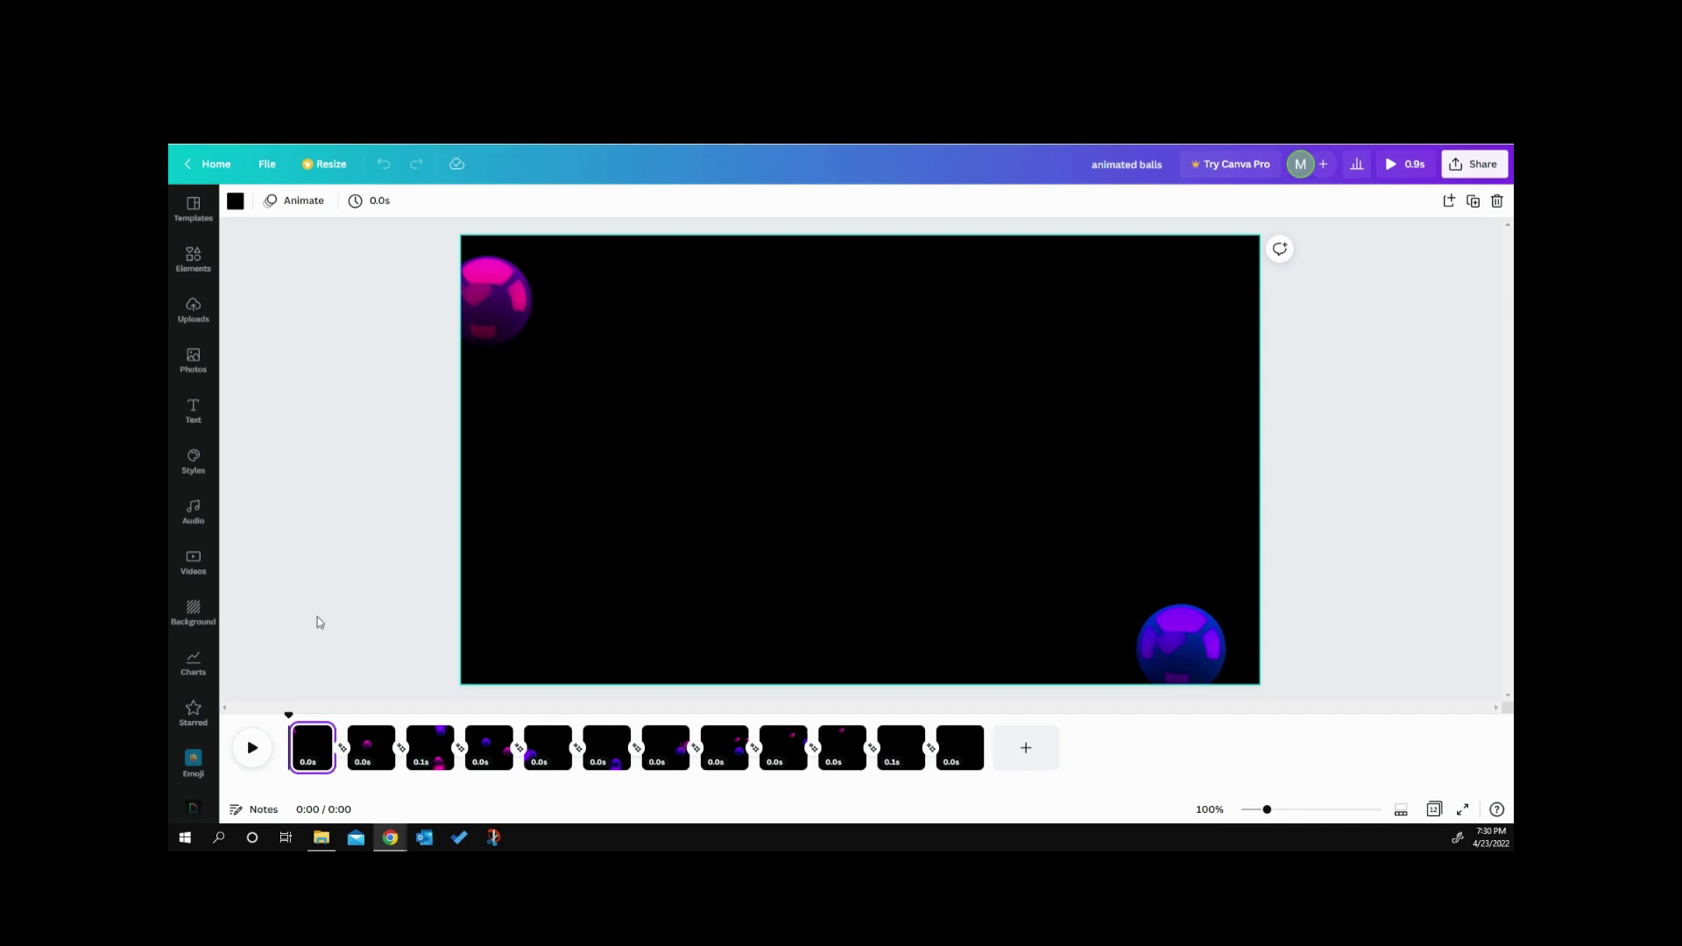
Show page 2, with the pink and blue balls near the centre.
mouse_move(321, 740)
left_click(374, 755)
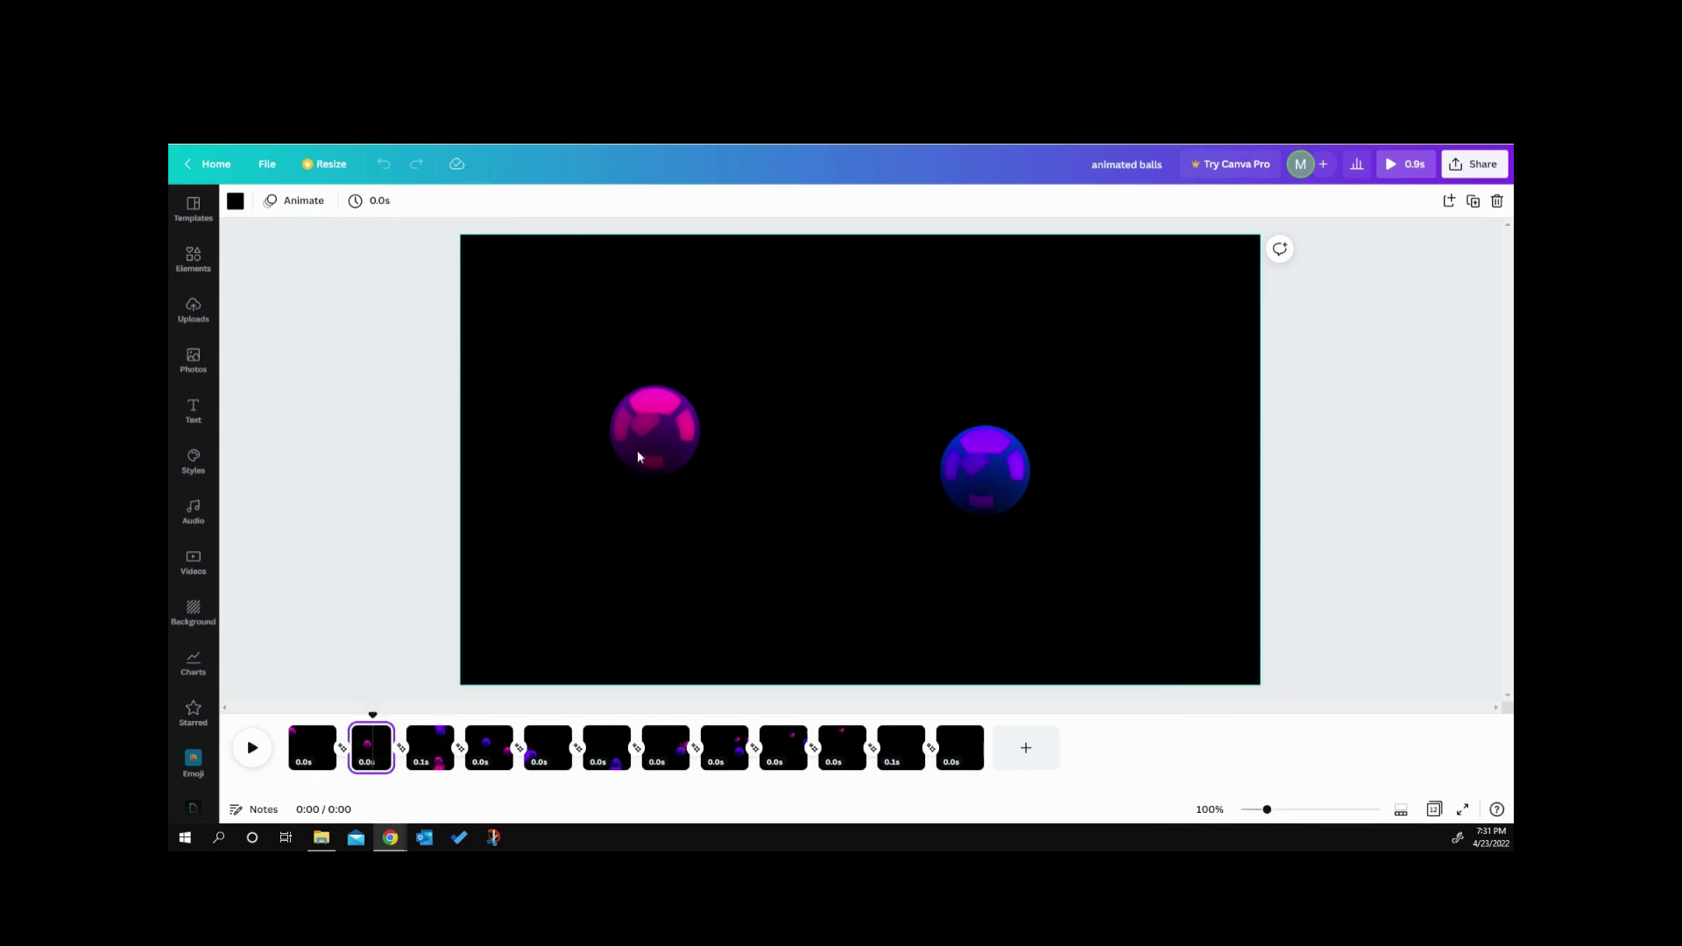
View each ball animation page in turn, 3 through 12, ending back on page 1.
left_click(423, 749)
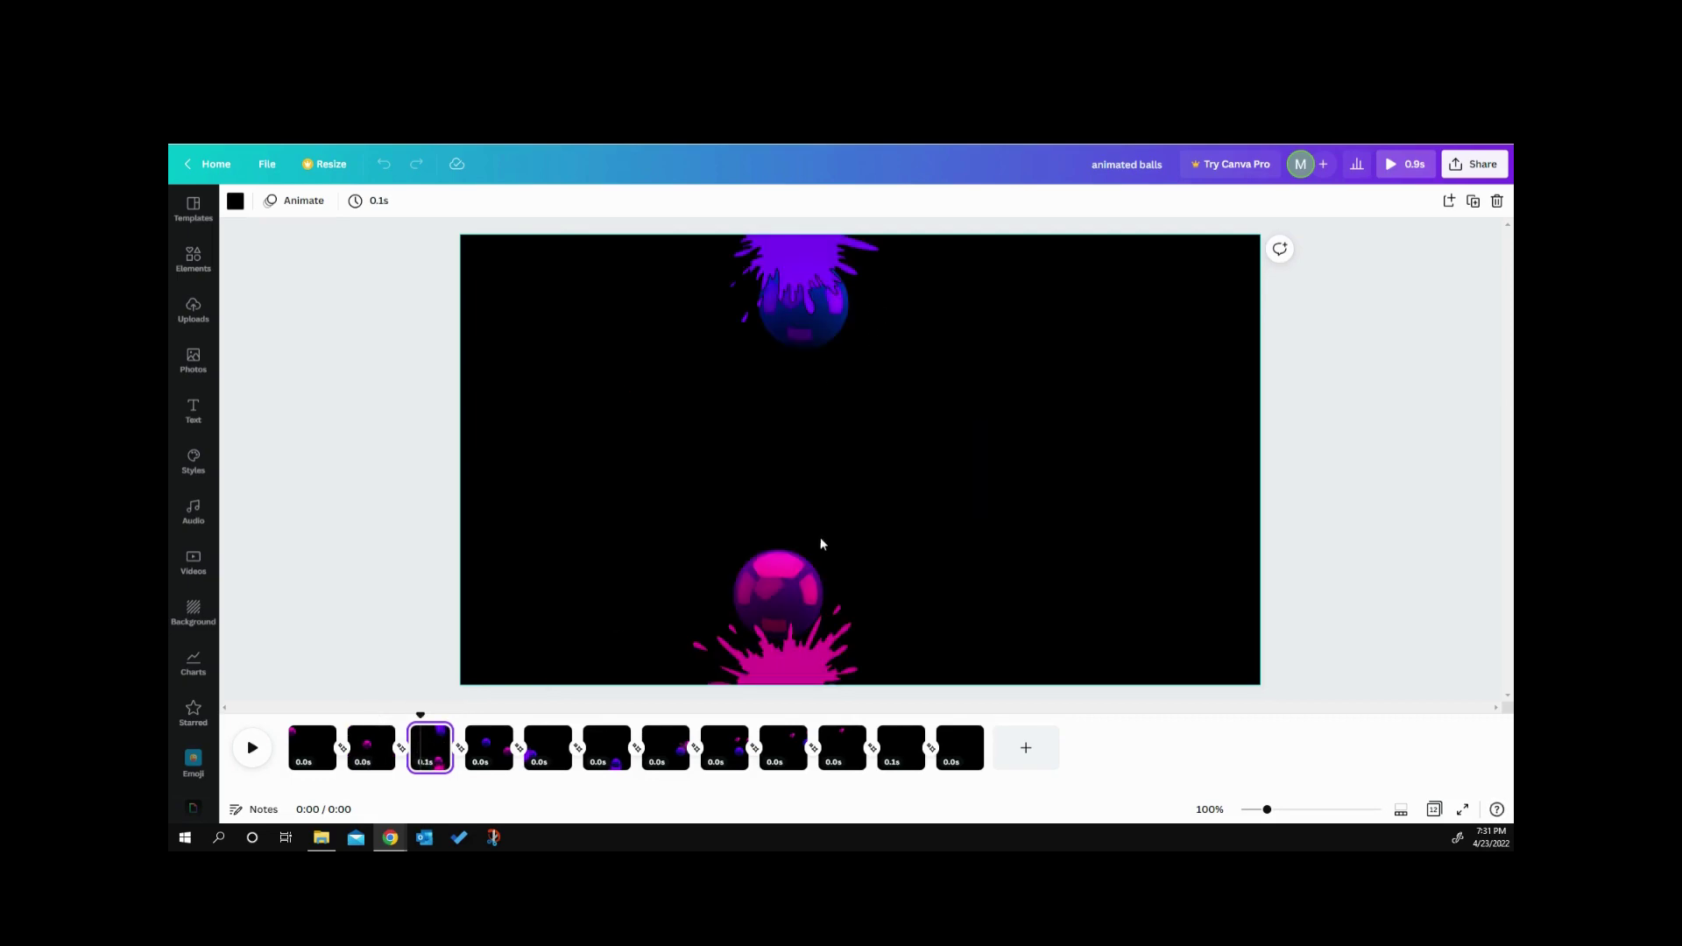
left_click(488, 749)
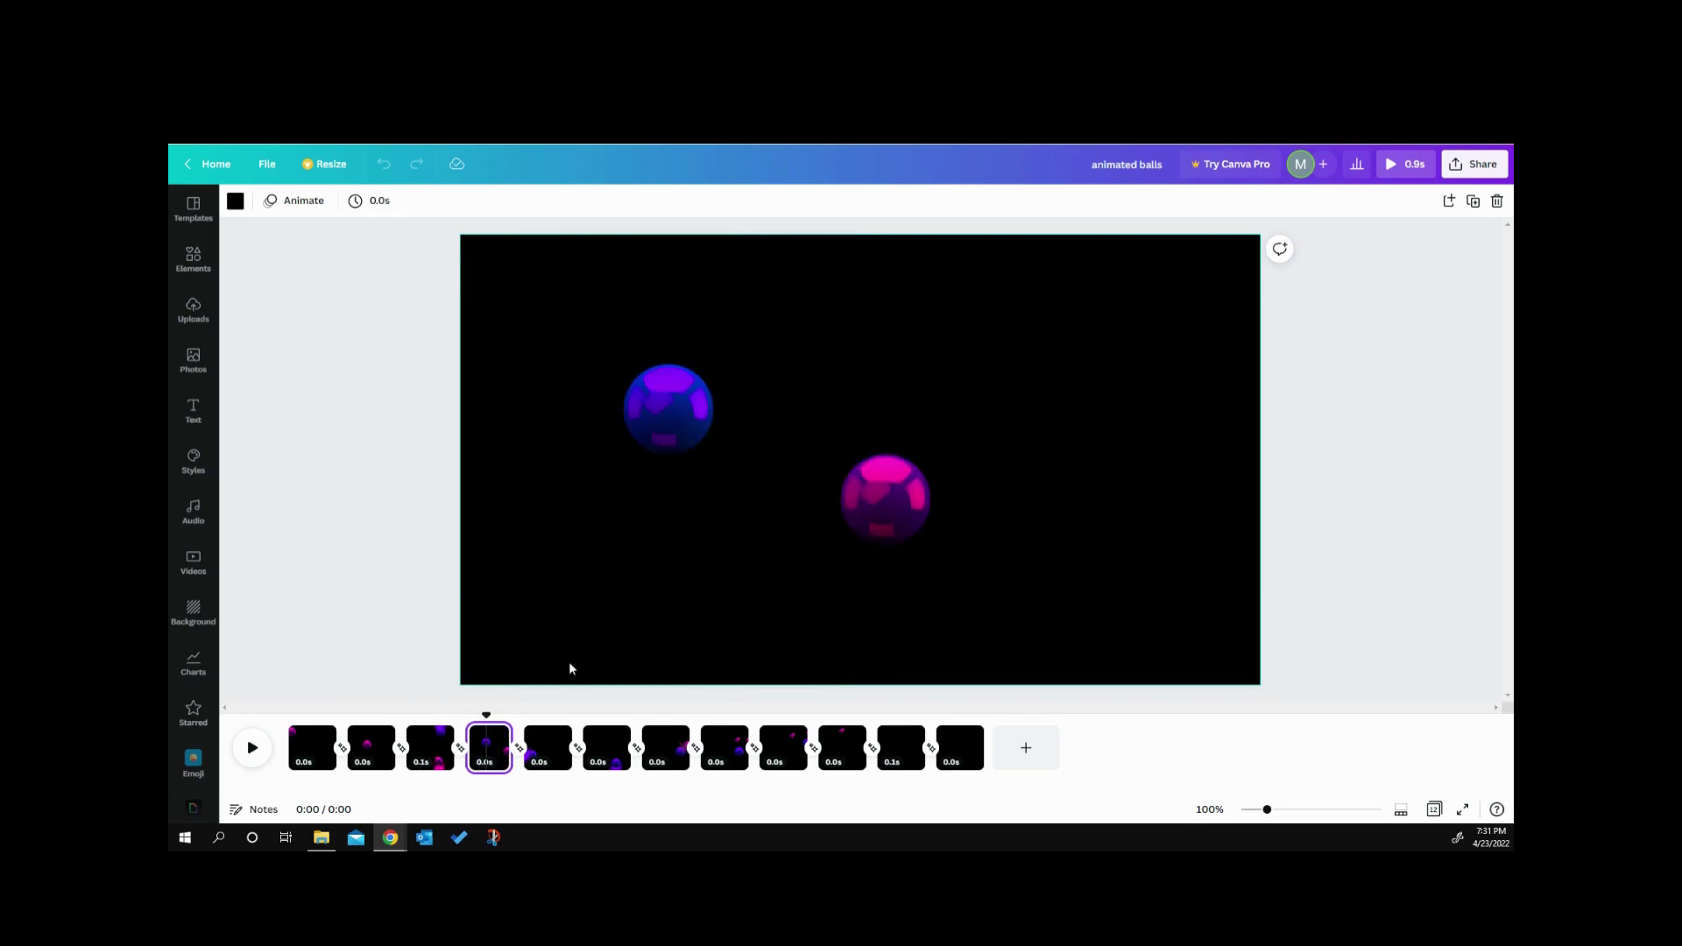
left_click(543, 747)
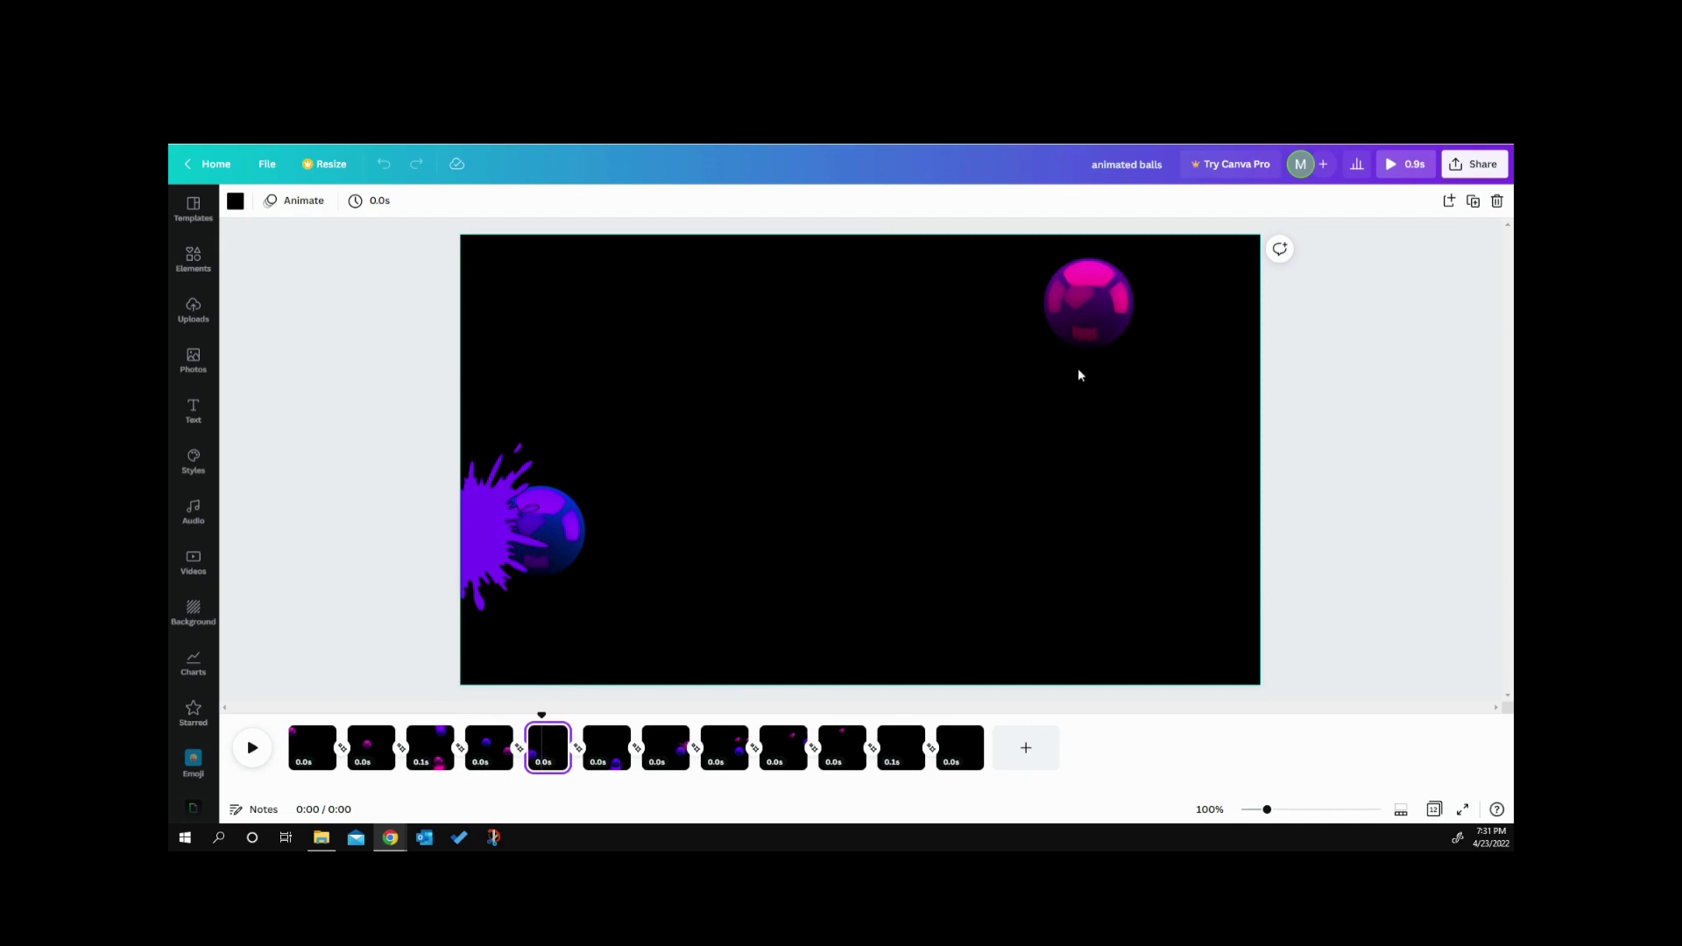
left_click(603, 747)
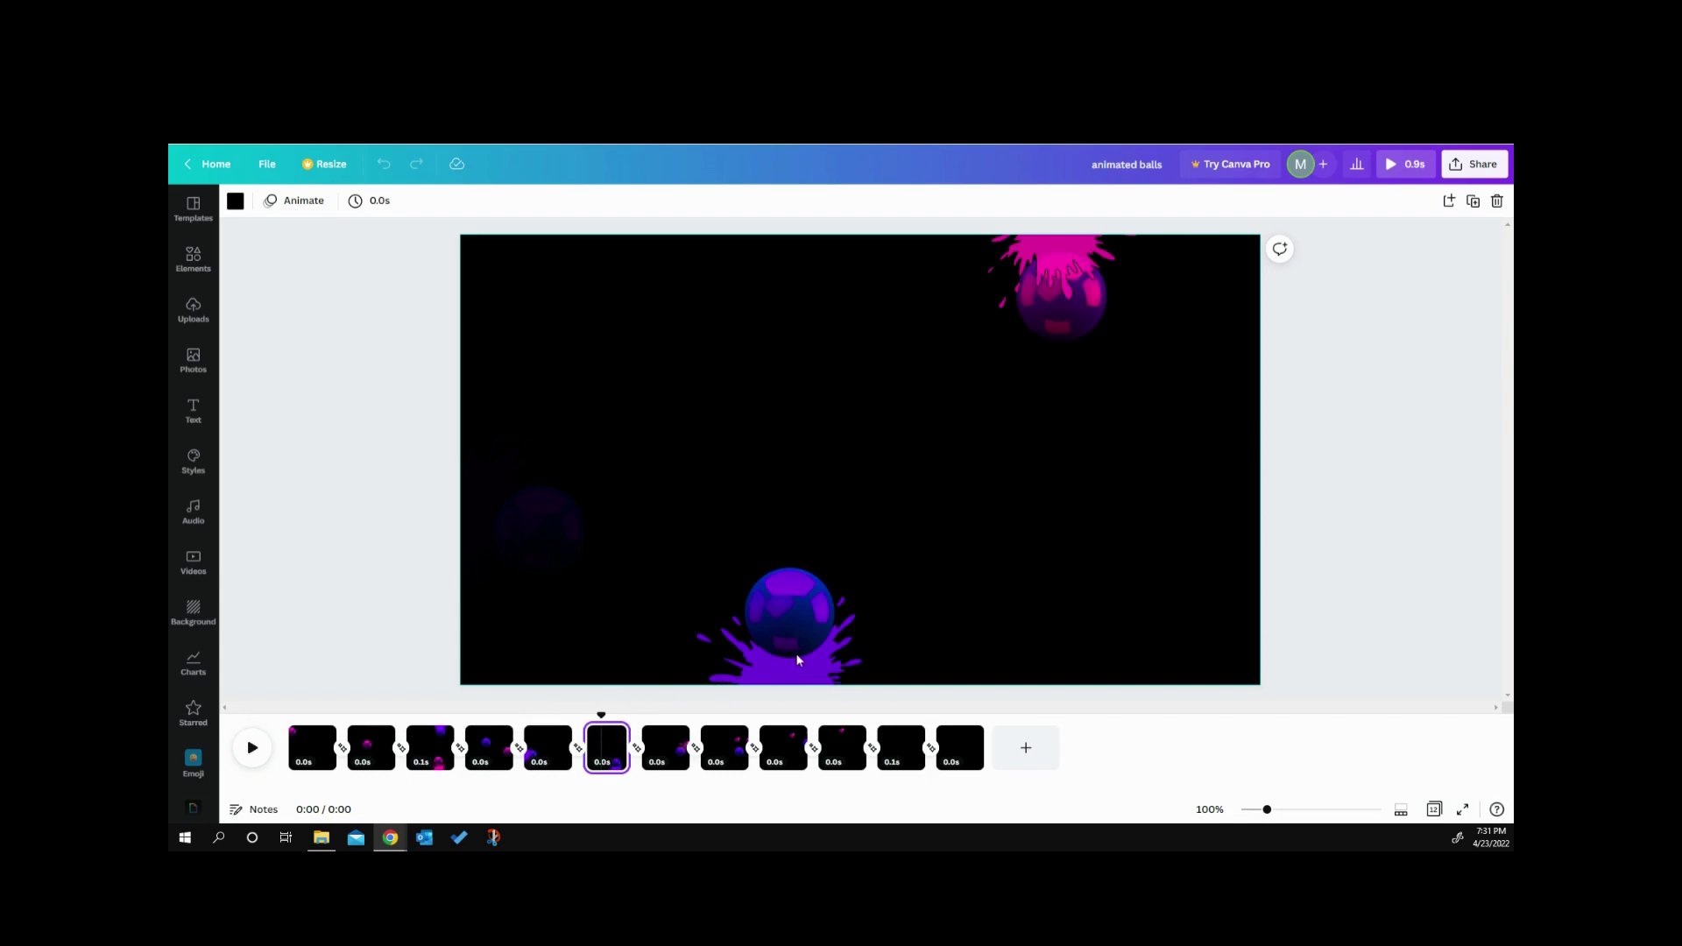
left_click(659, 743)
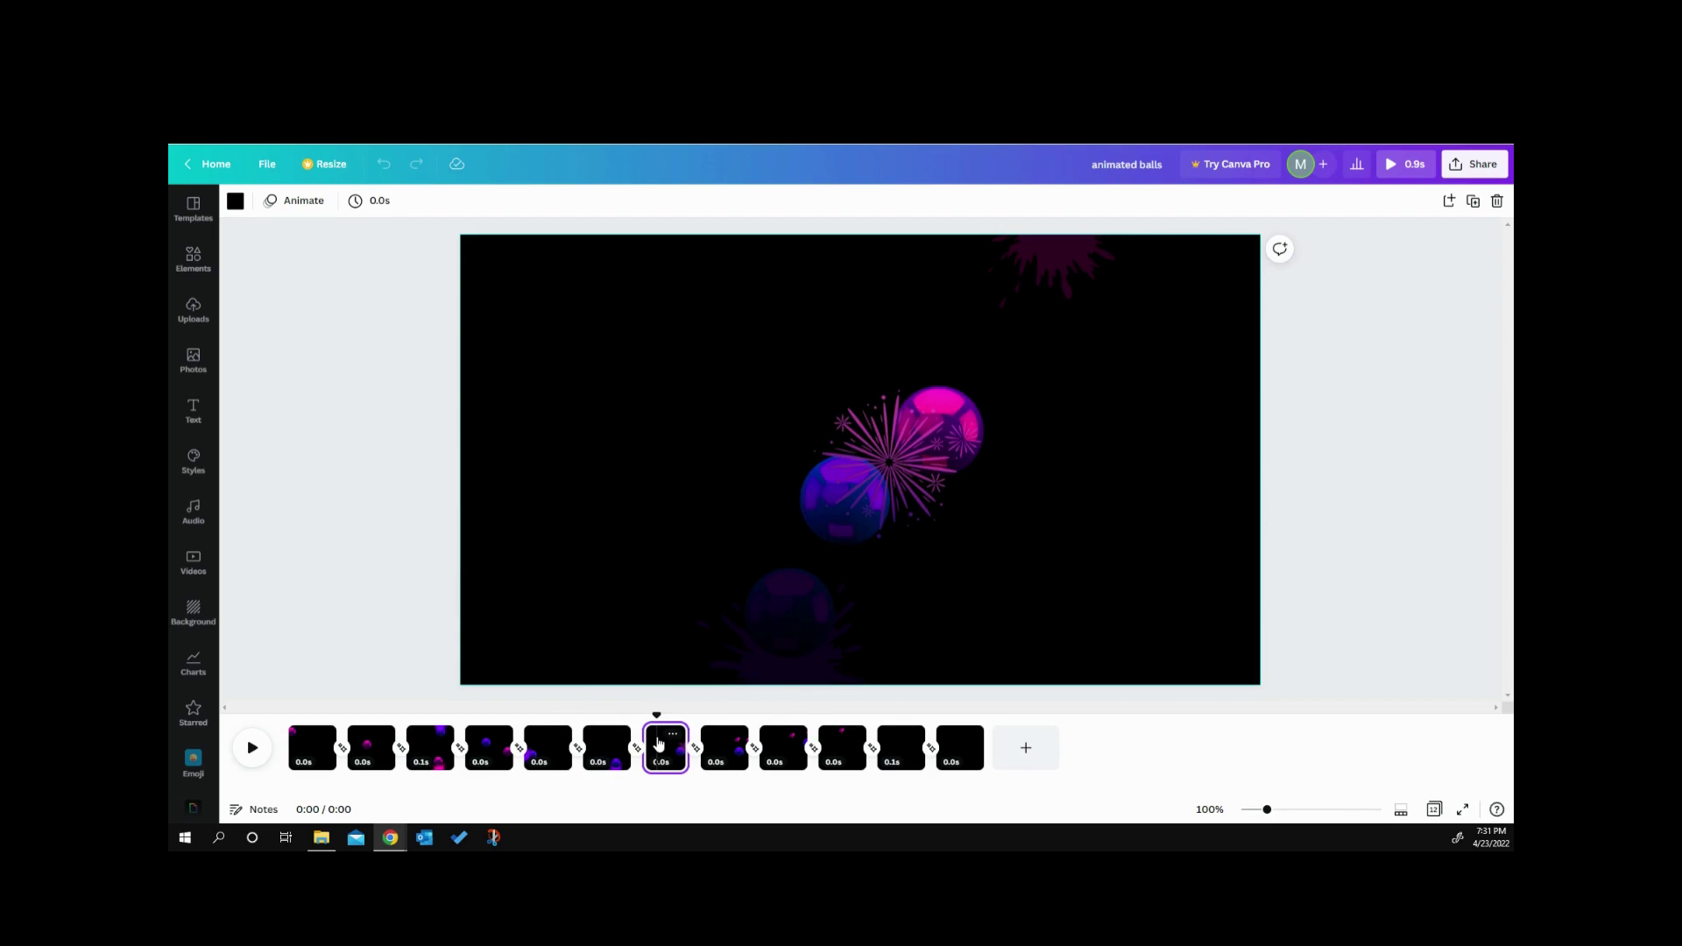
left_click(722, 751)
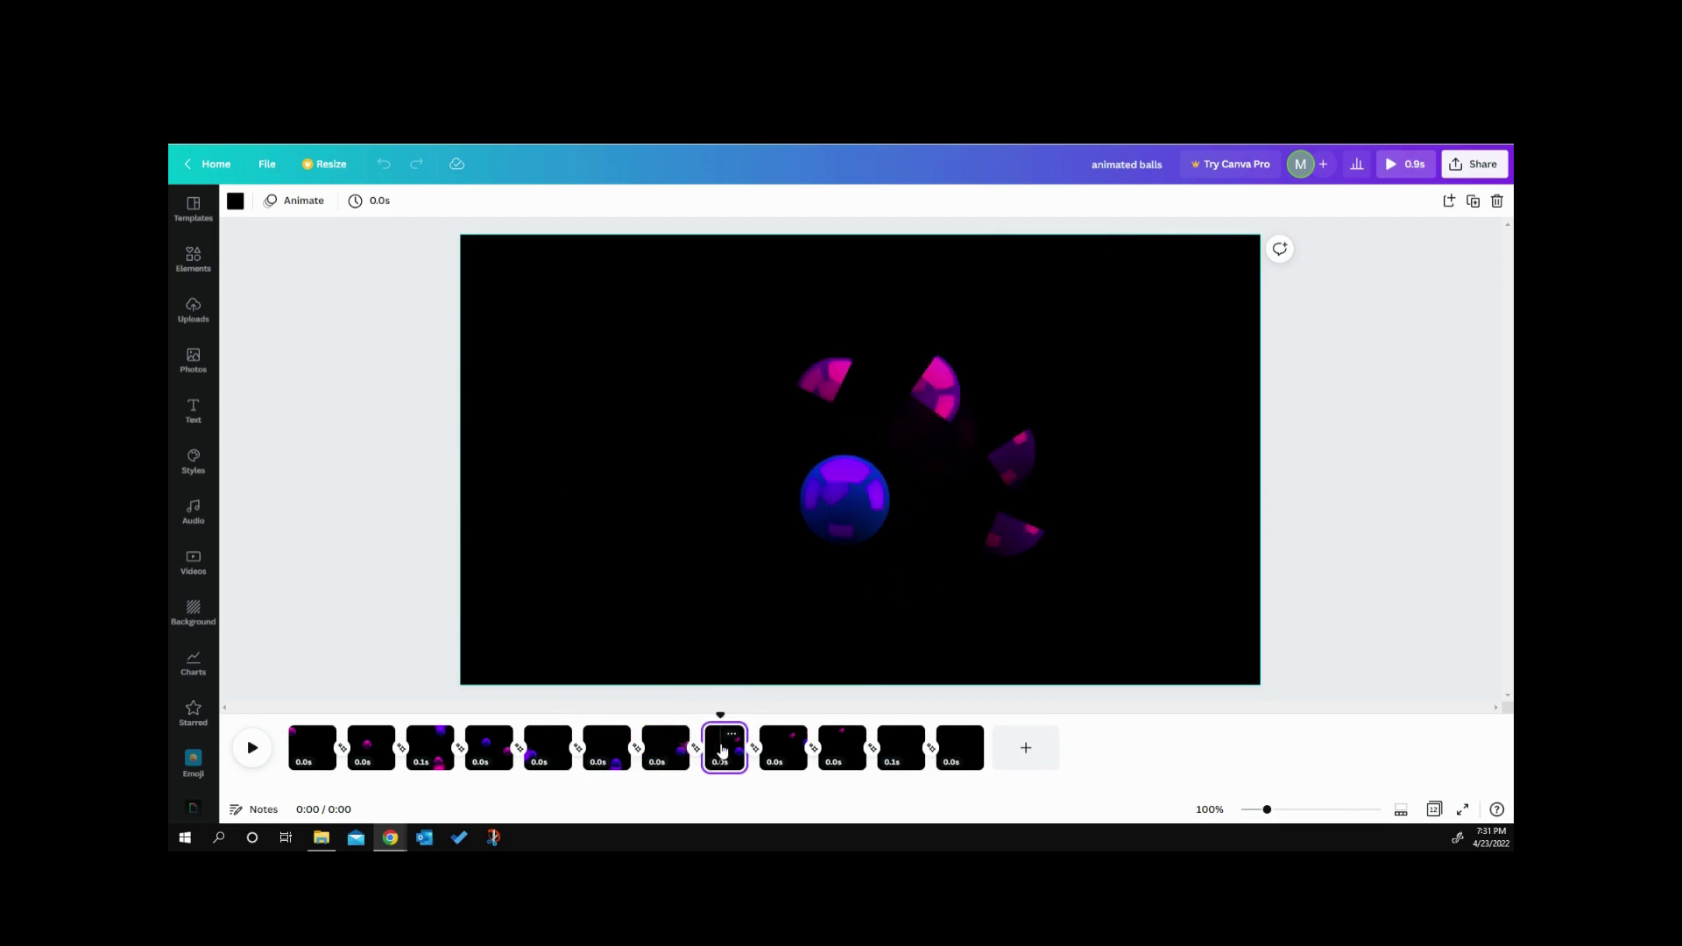
left_click(776, 746)
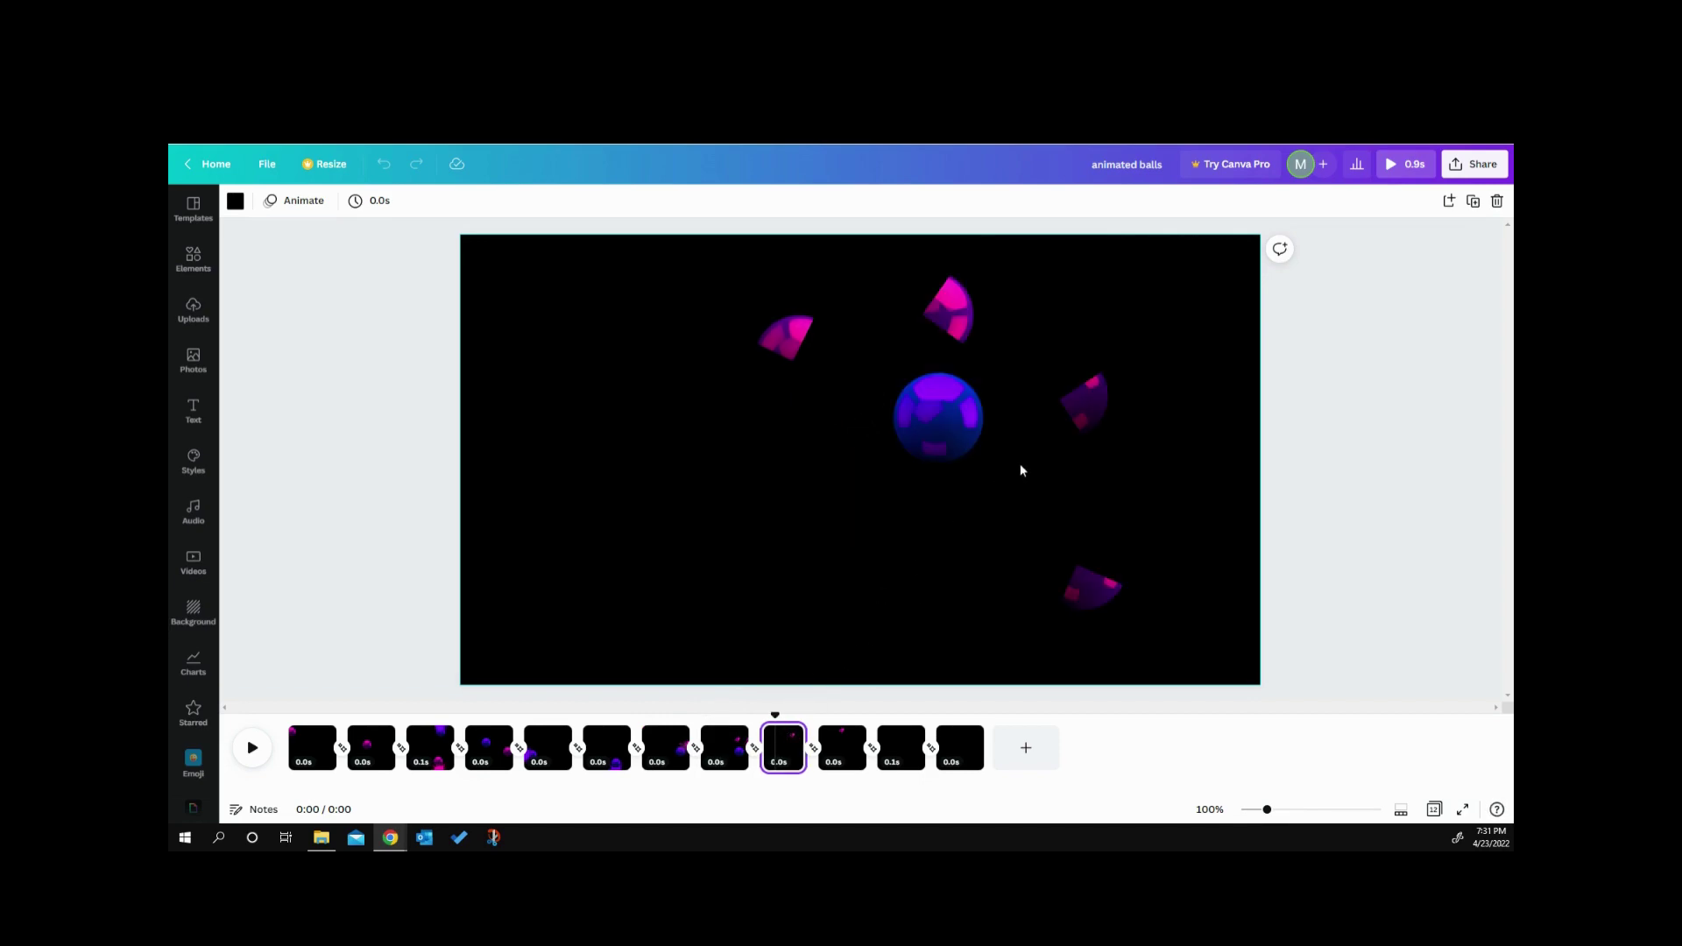
left_click(838, 753)
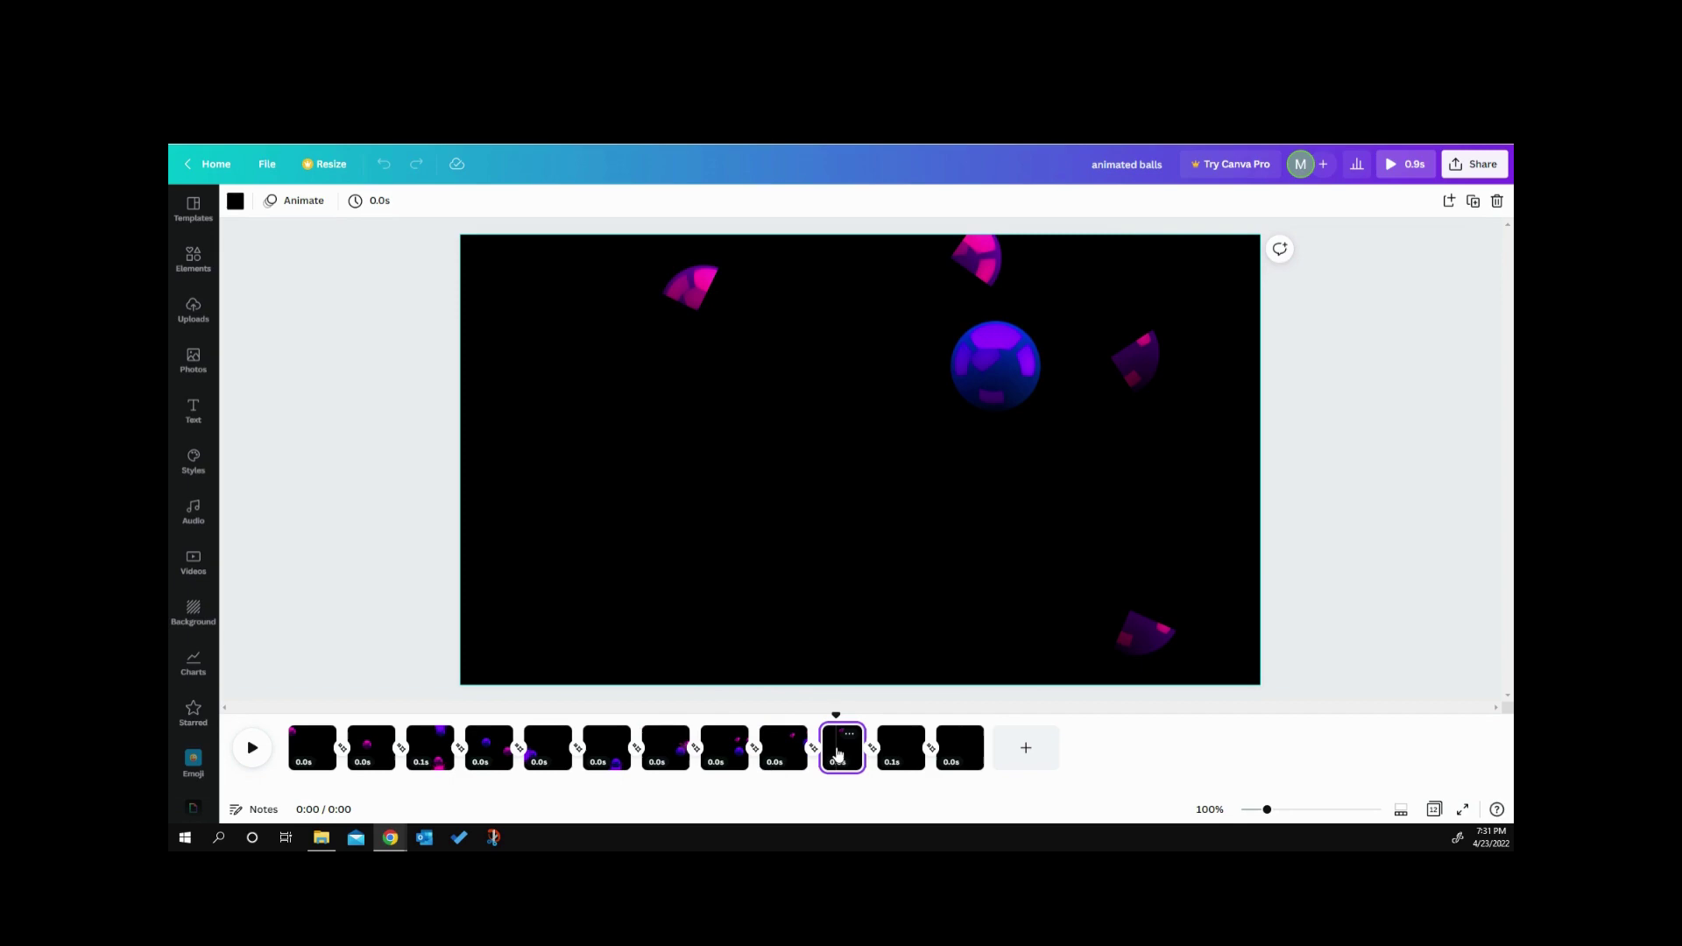
left_click(907, 759)
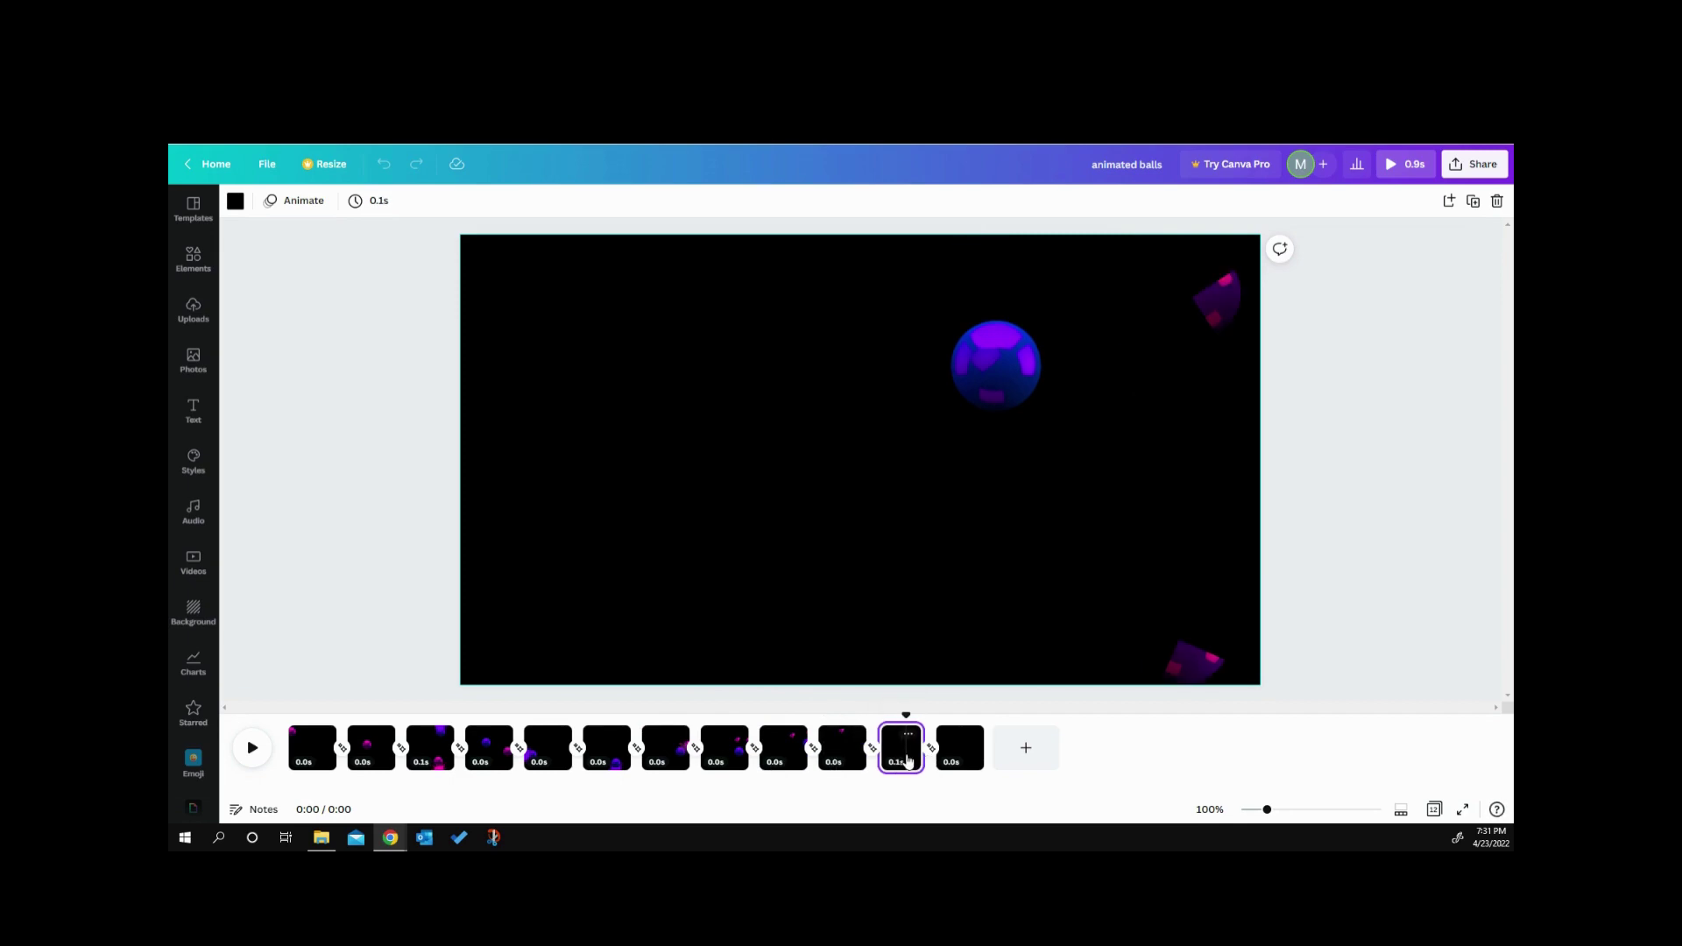
left_click(962, 756)
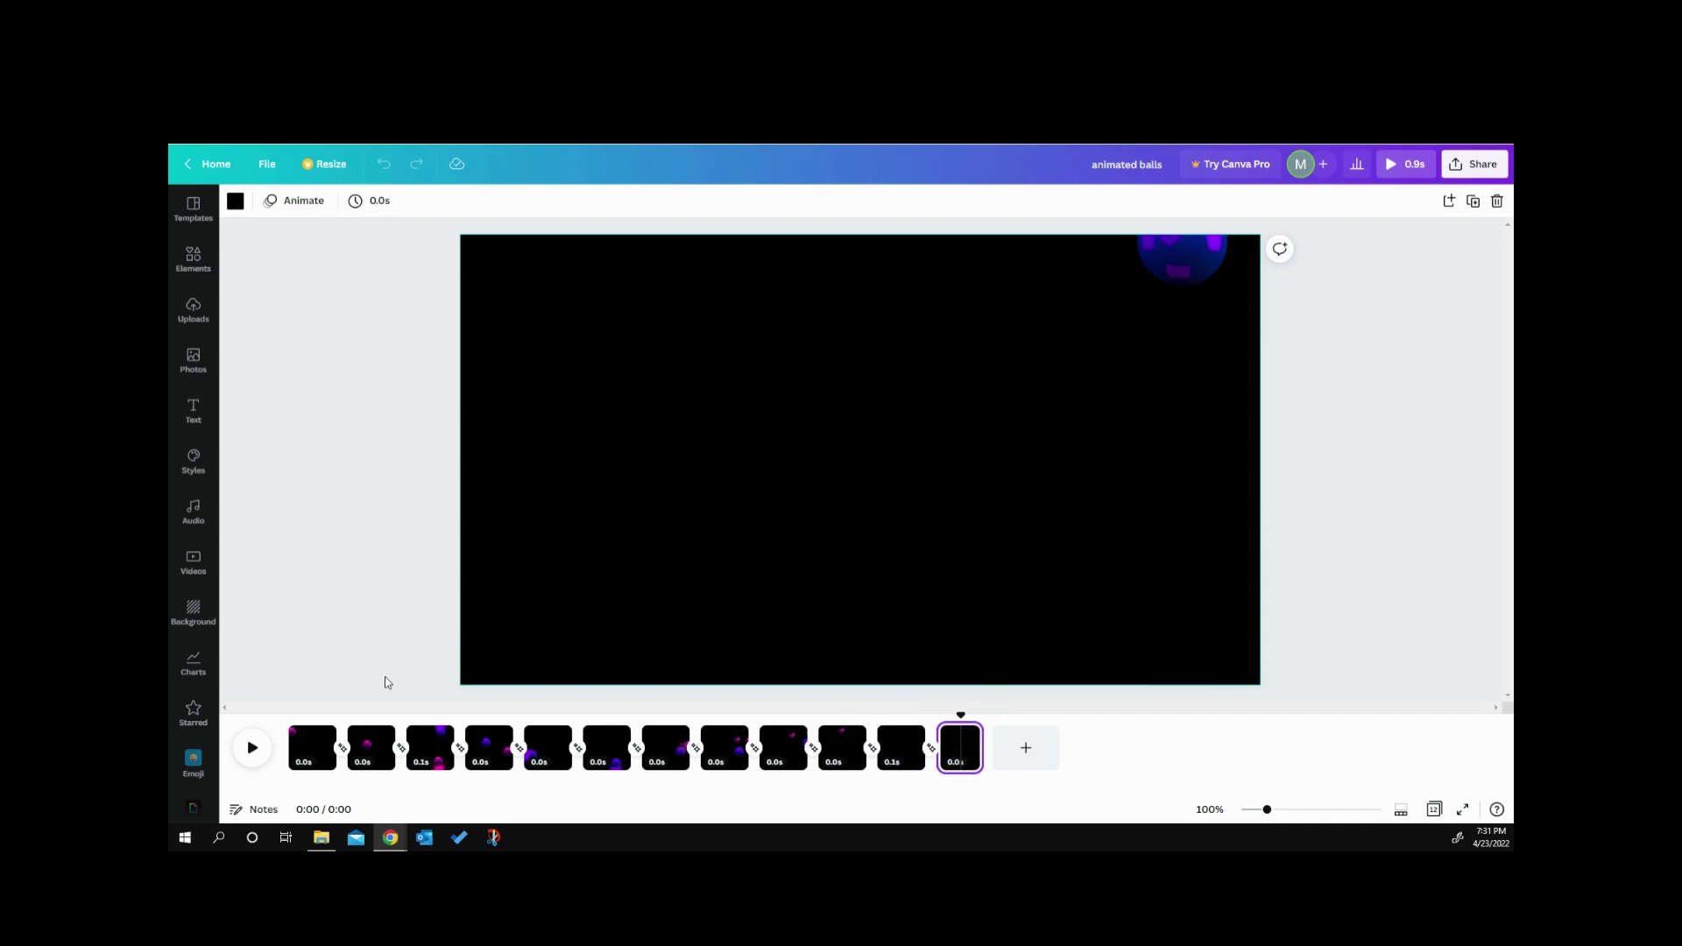
left_click(311, 748)
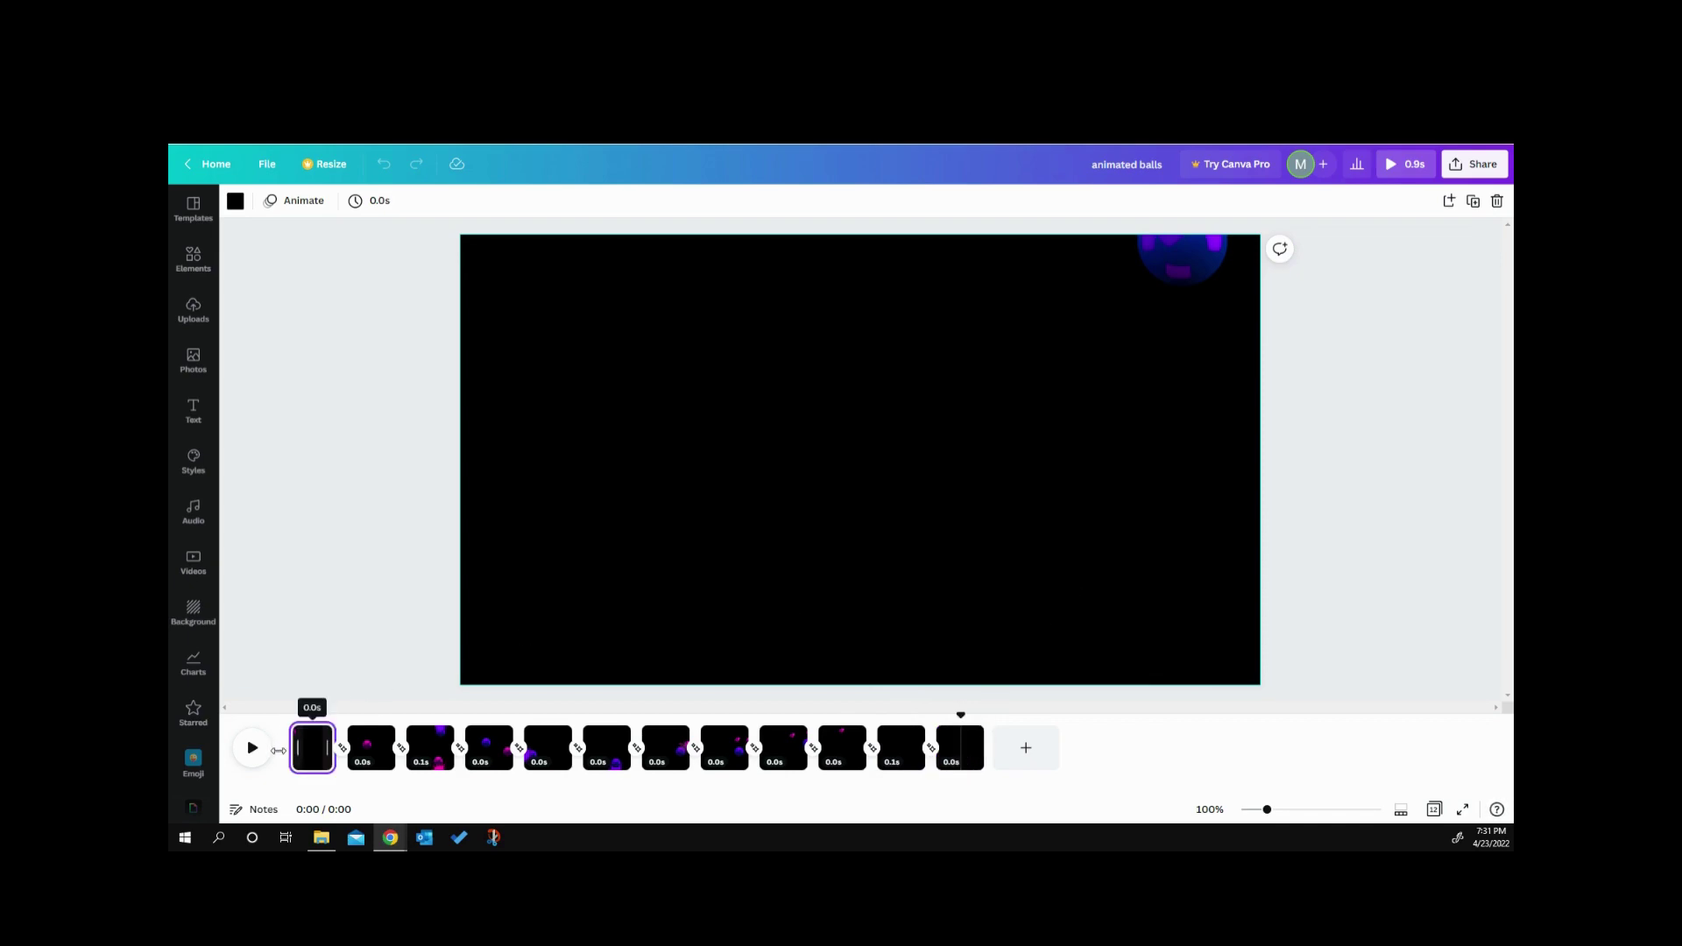
left_click(254, 749)
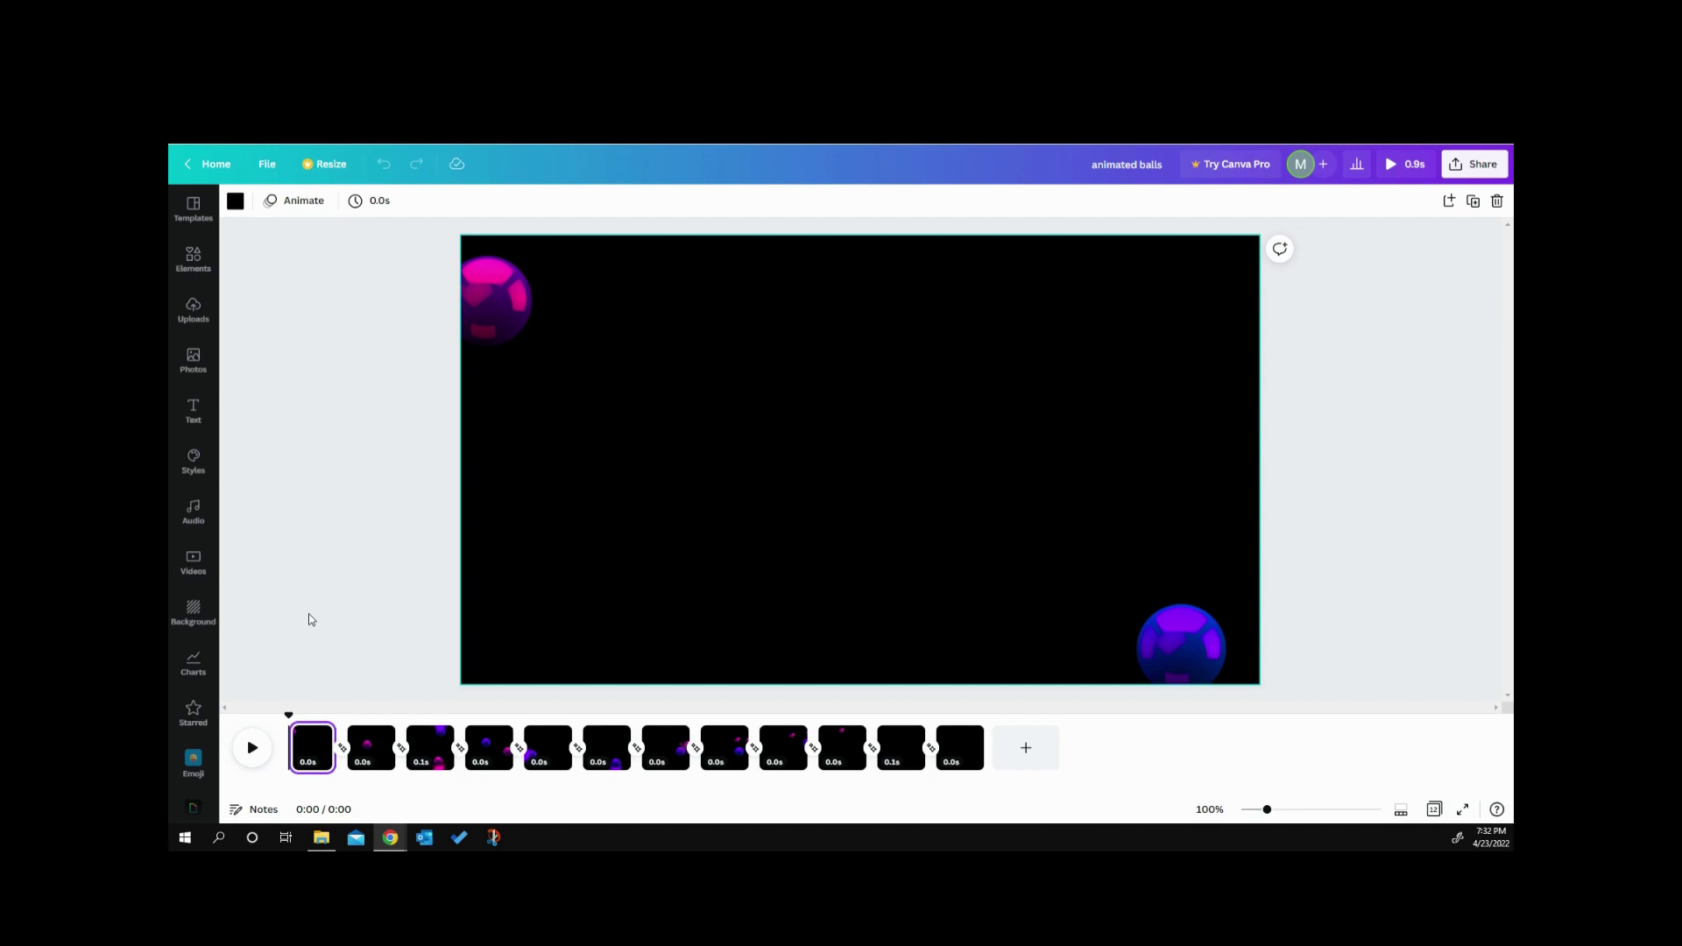
left_click(251, 747)
left_click(251, 754)
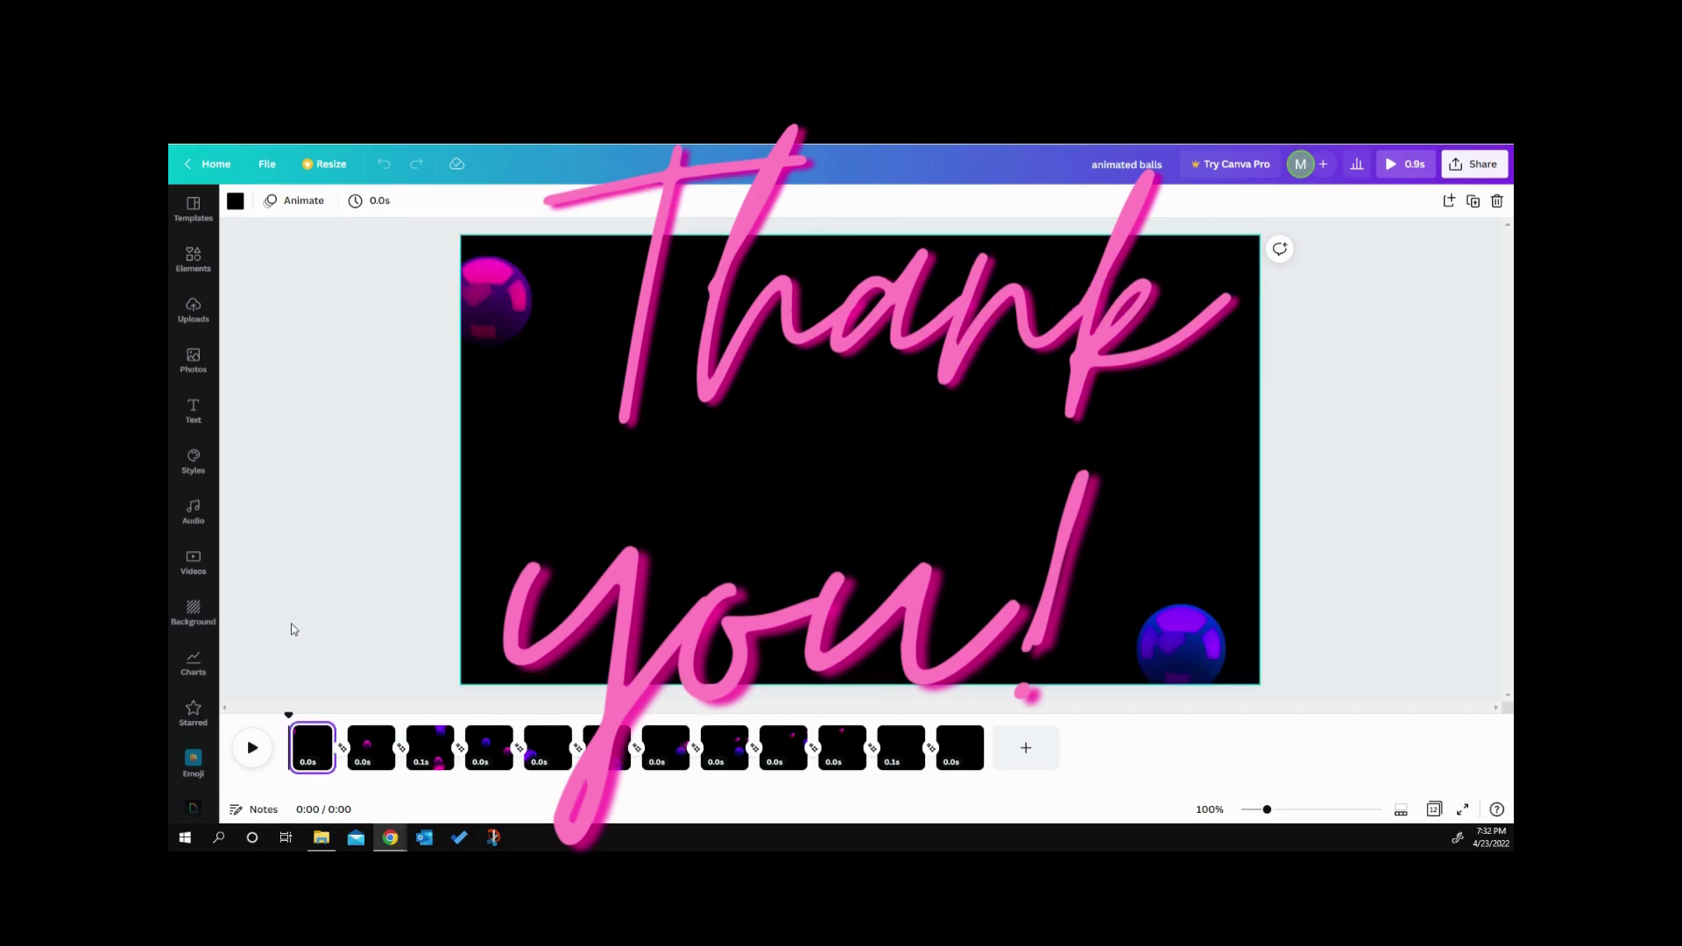